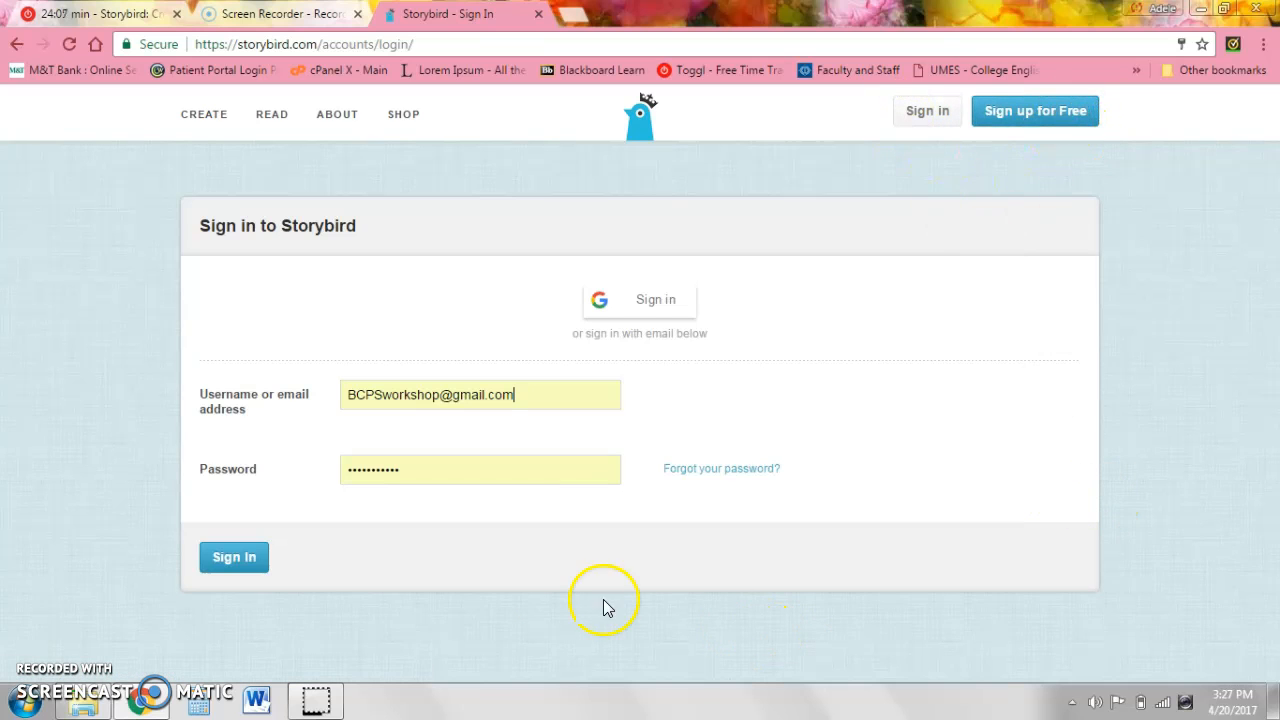
# Step: Sign in to Storybird with the prefilled account details and look over the stories listed for class review
pyautogui.click(236, 558)
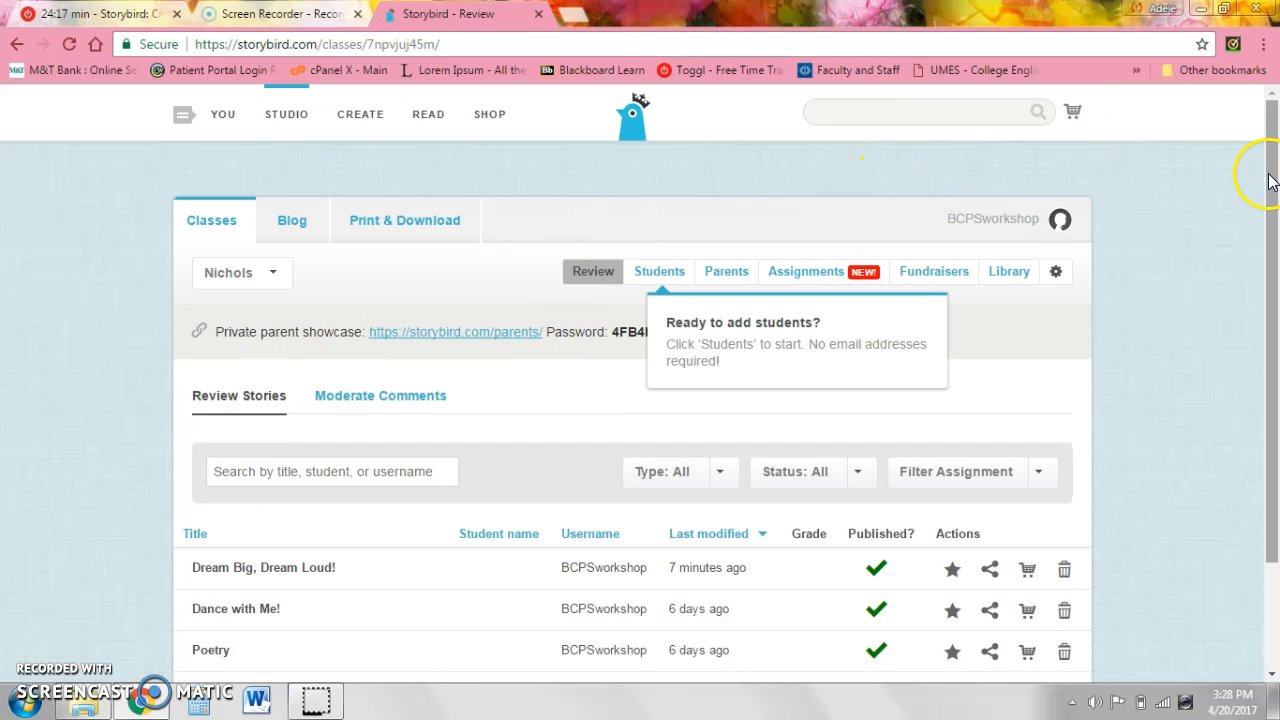
pyautogui.moveTo(1270, 180); pyautogui.dragTo(1275, 227)
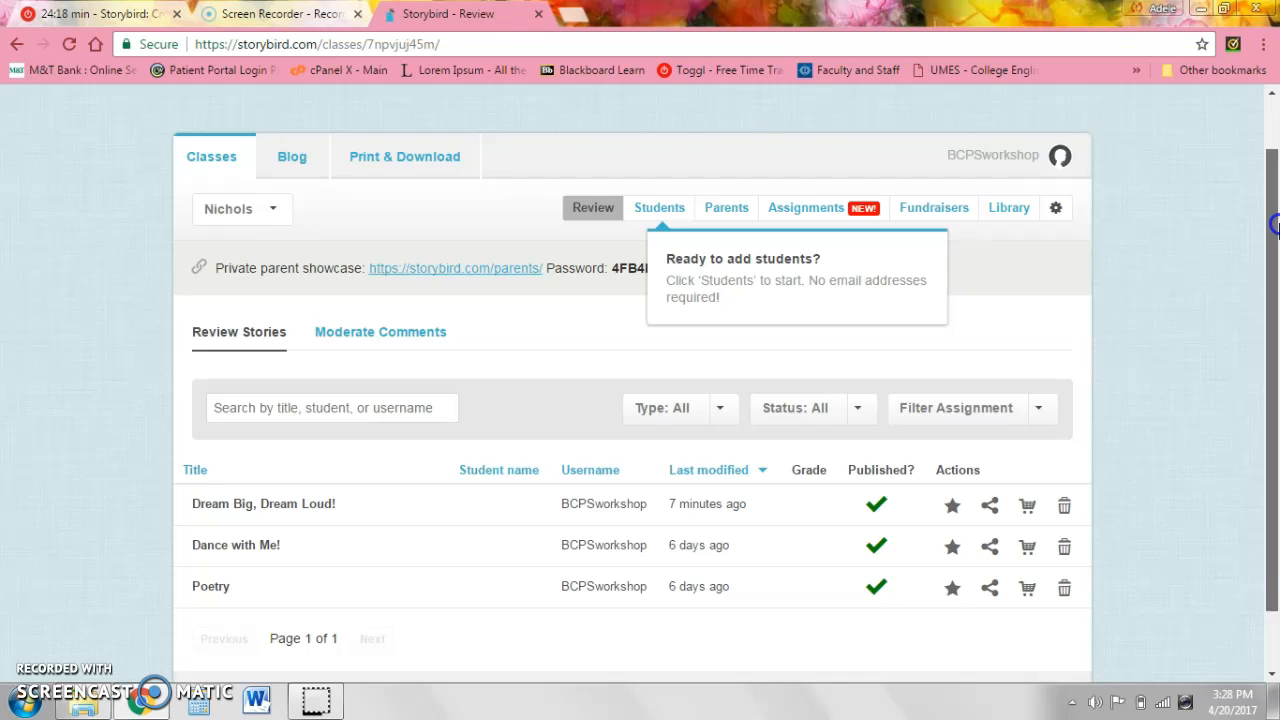
pyautogui.moveTo(1275, 227); pyautogui.dragTo(1275, 270)
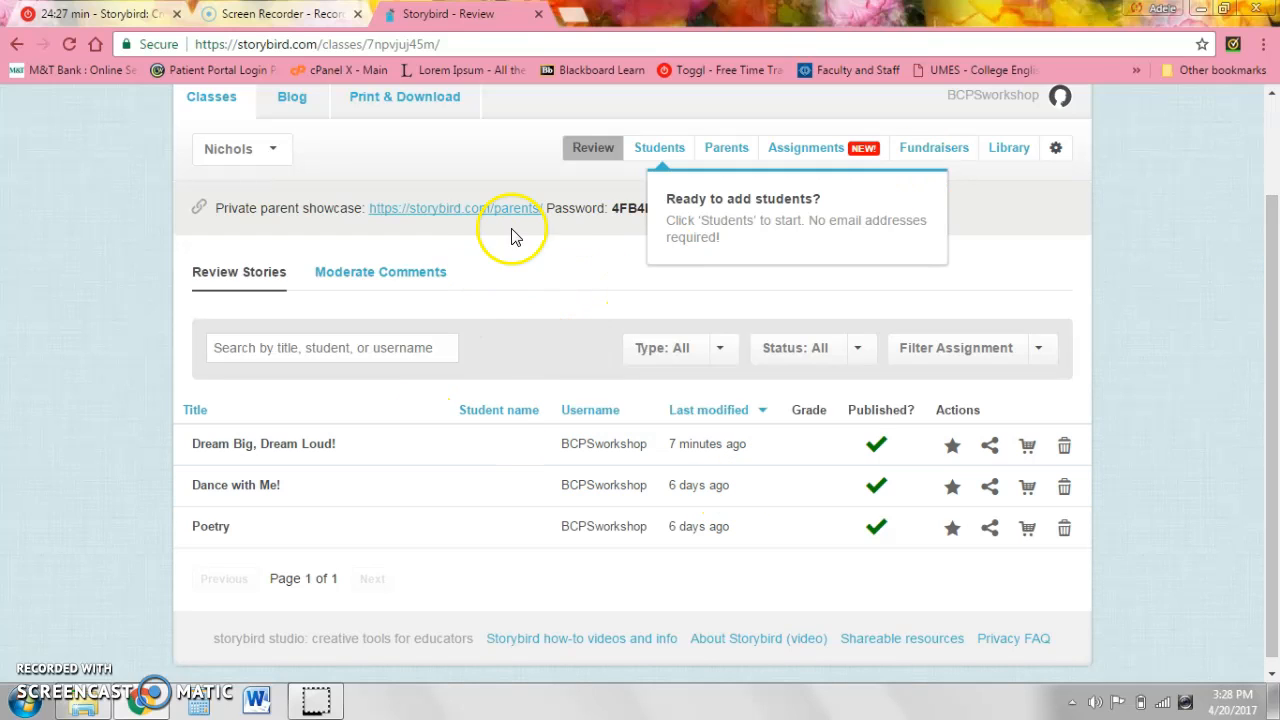
# Step: View the class's page for adding or inviting students and its Parent Showcase page
pyautogui.click(661, 157)
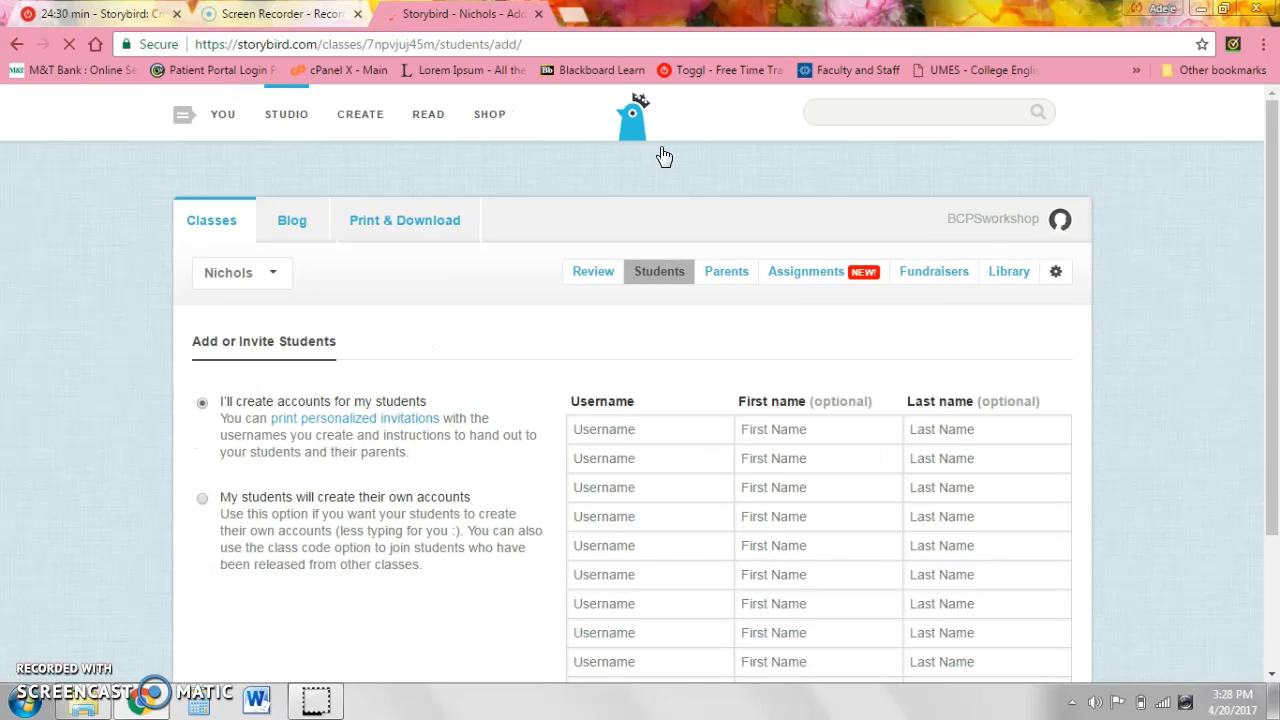
pyautogui.moveTo(1275, 170); pyautogui.dragTo(1262, 229)
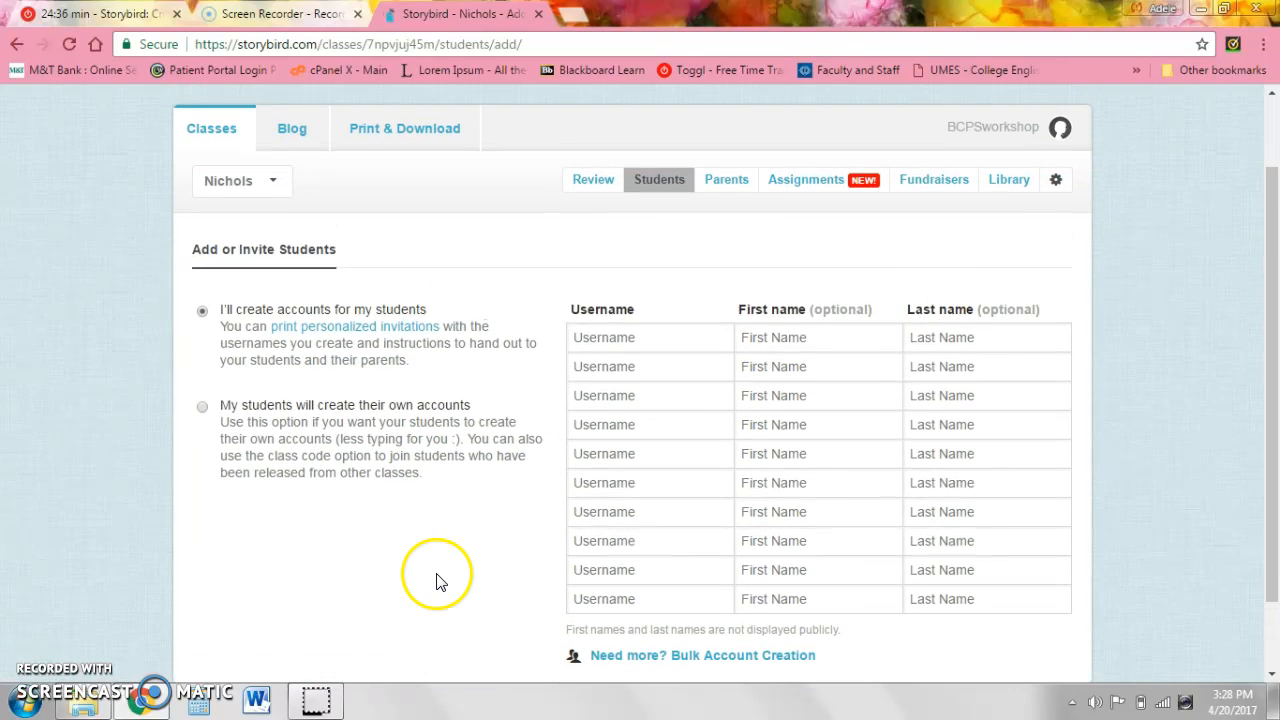
pyautogui.click(735, 184)
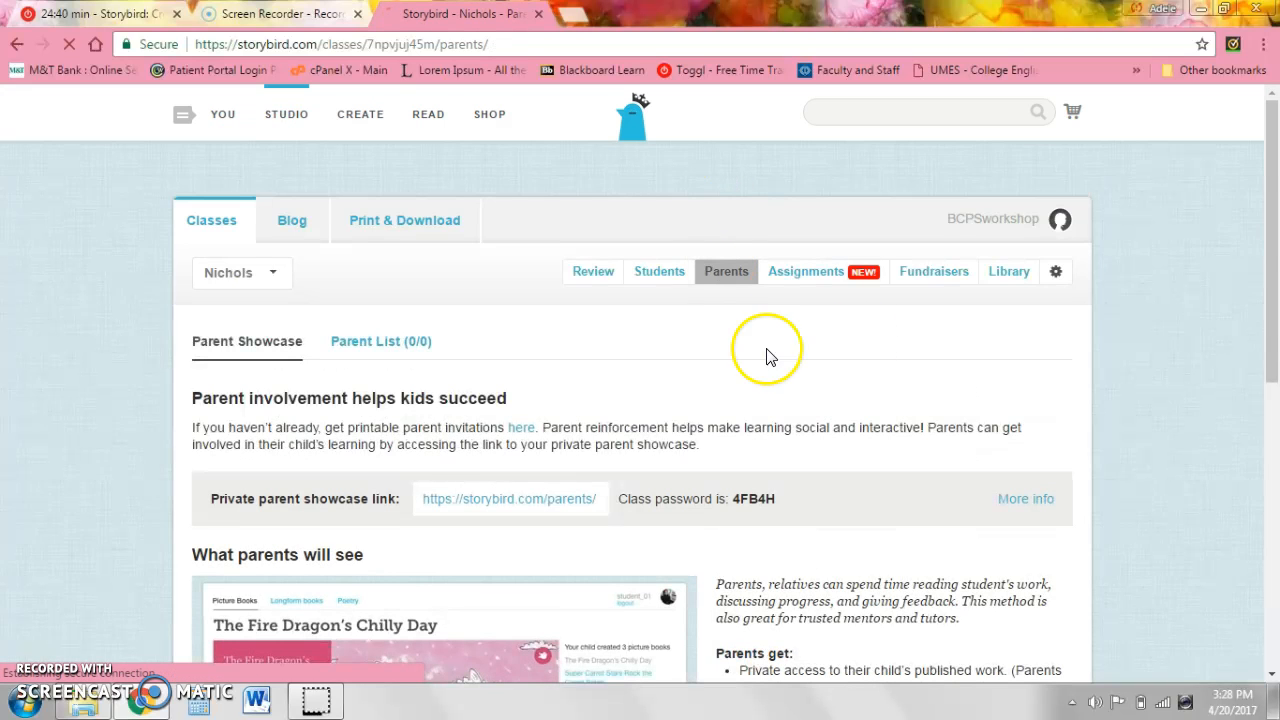
pyautogui.moveTo(1272, 225); pyautogui.dragTo(1260, 200)
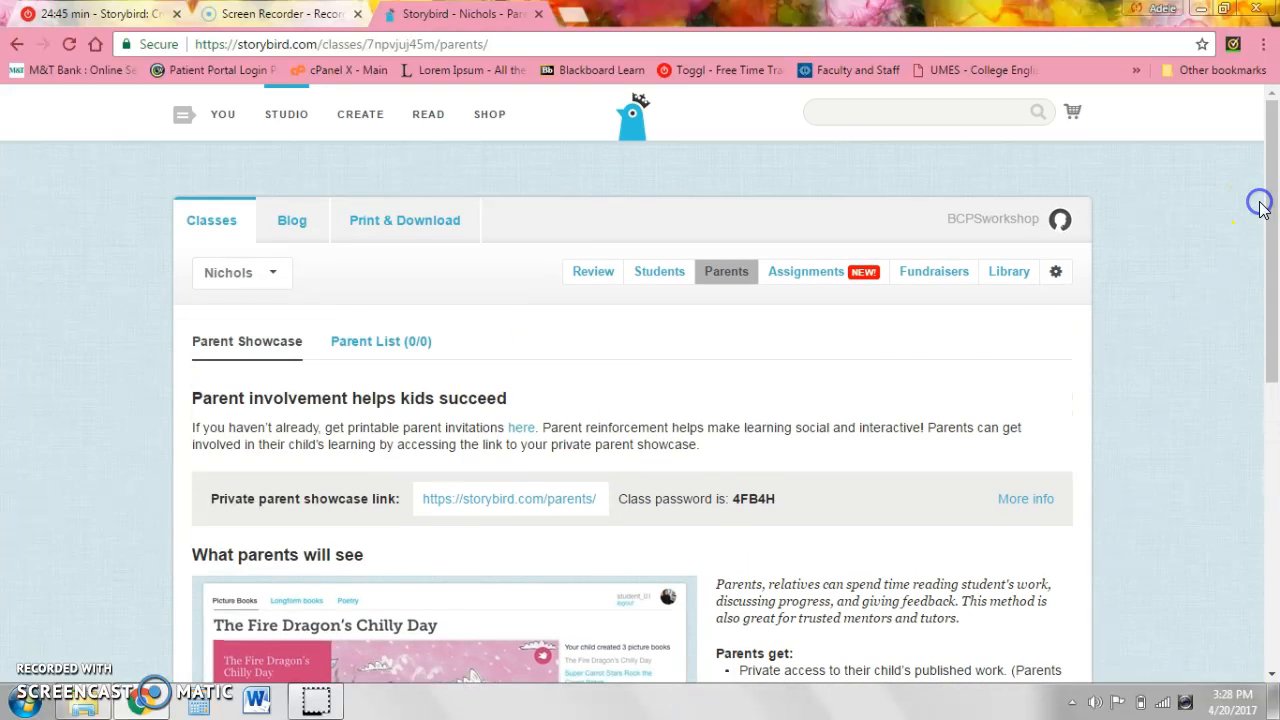
# Step: Open the Chapter Book assignment from the class's assignments and view its instructions
pyautogui.click(792, 280)
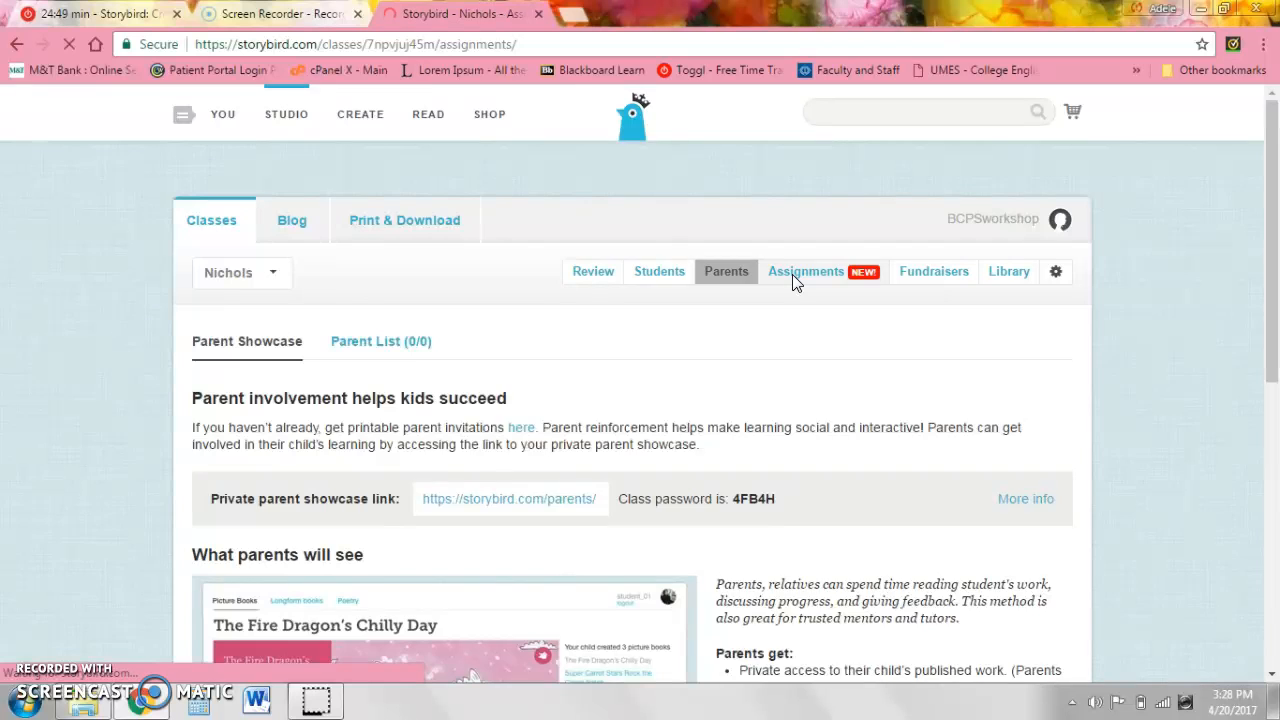
pyautogui.moveTo(1278, 204); pyautogui.dragTo(1277, 307)
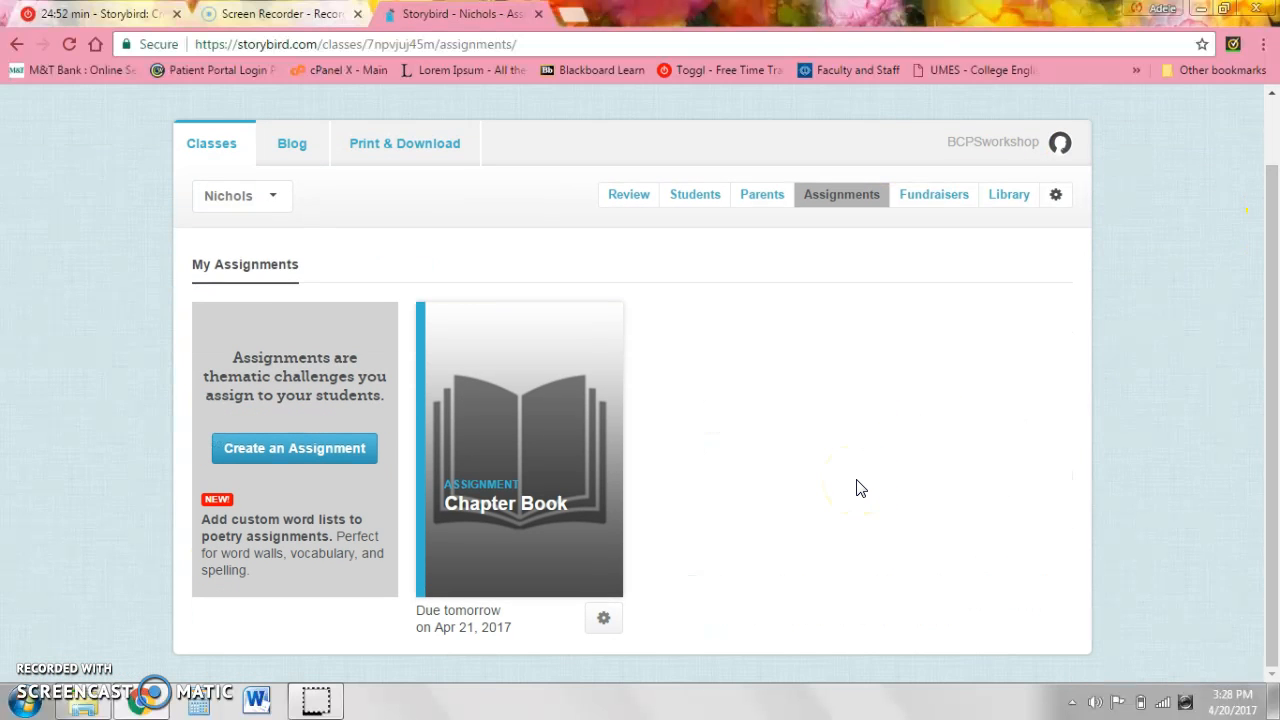
pyautogui.click(478, 485)
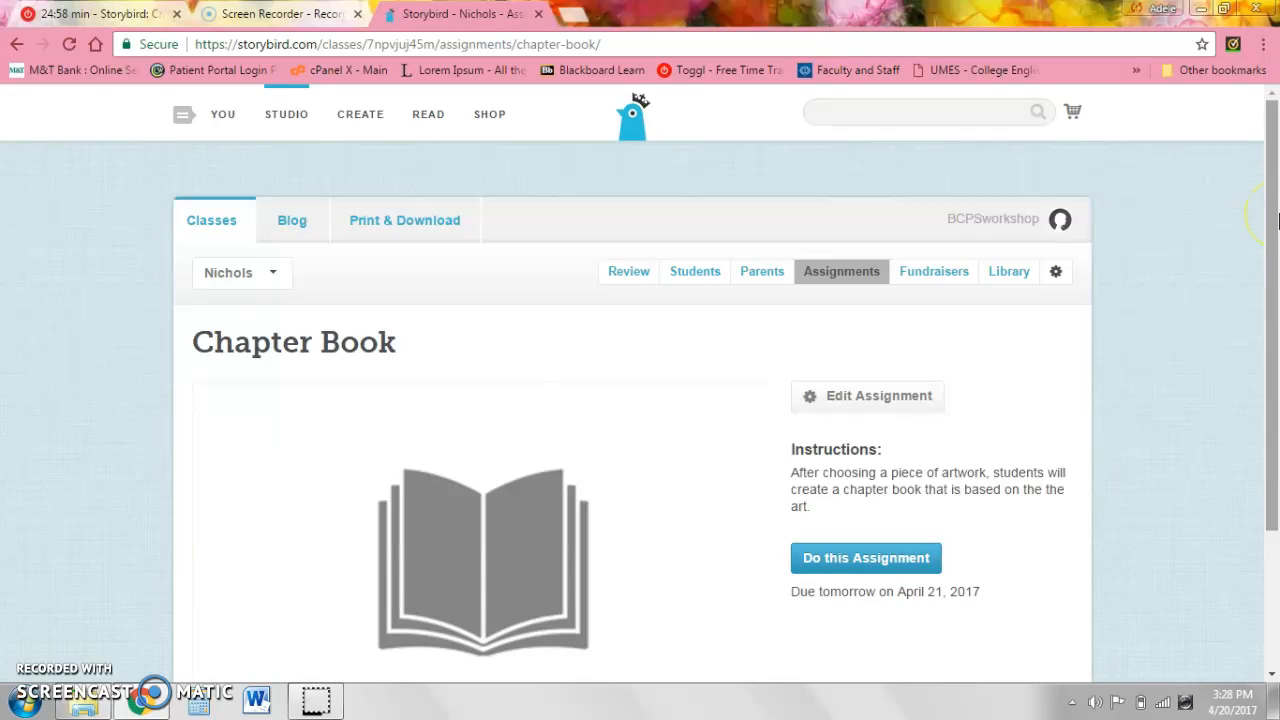
pyautogui.moveTo(1275, 215); pyautogui.dragTo(1275, 290)
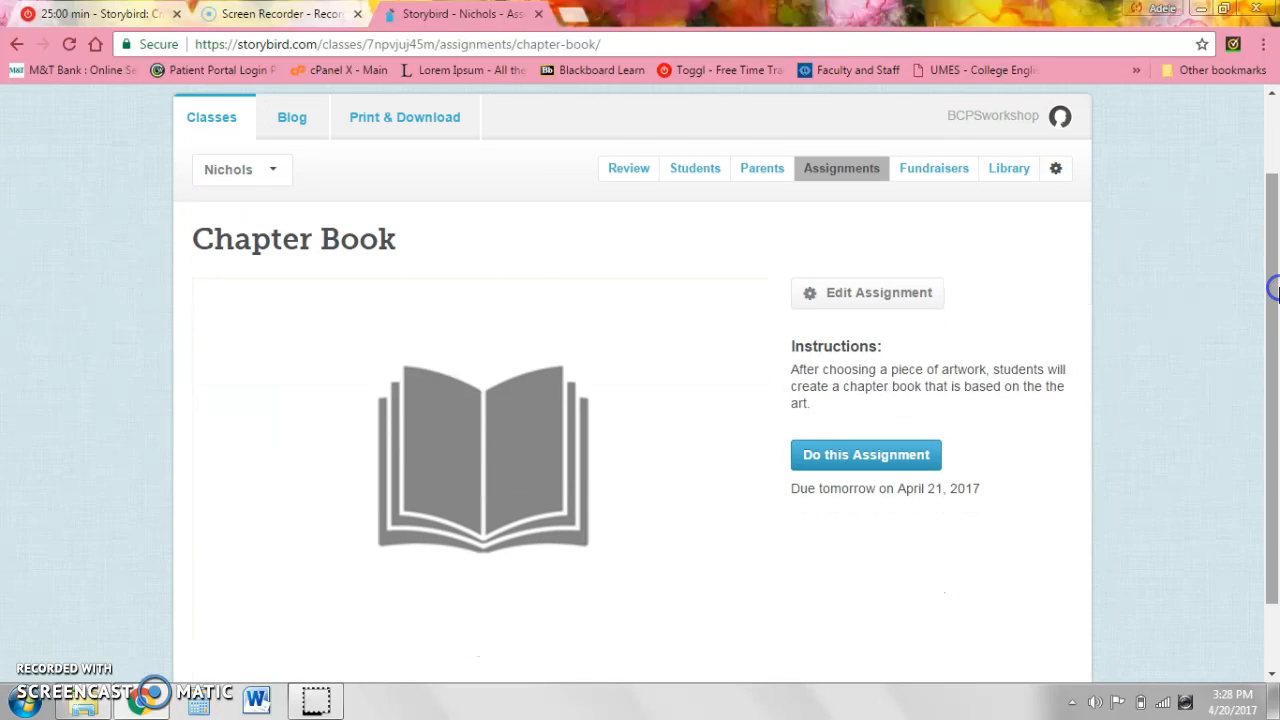
# Step: Open the Chapter Book assignment for editing, review its artwork, format and due date options, and save the assignment
pyautogui.click(848, 298)
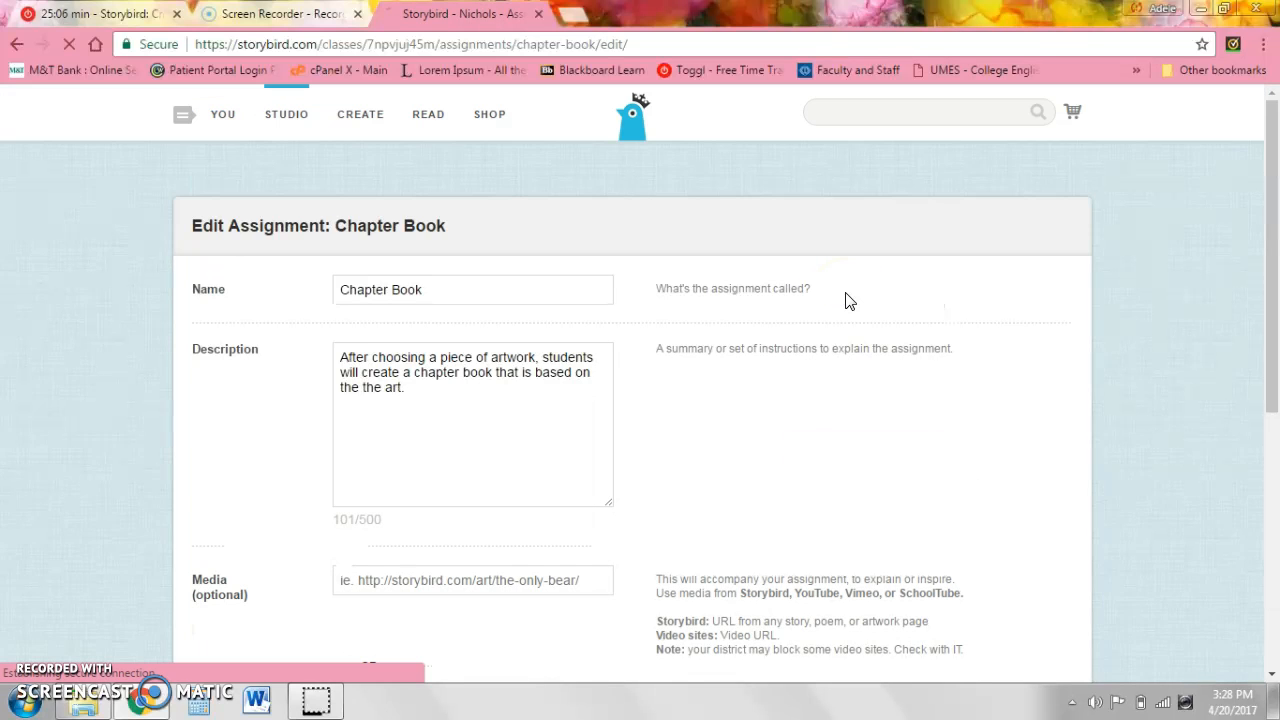
pyautogui.moveTo(1276, 262); pyautogui.dragTo(1273, 533)
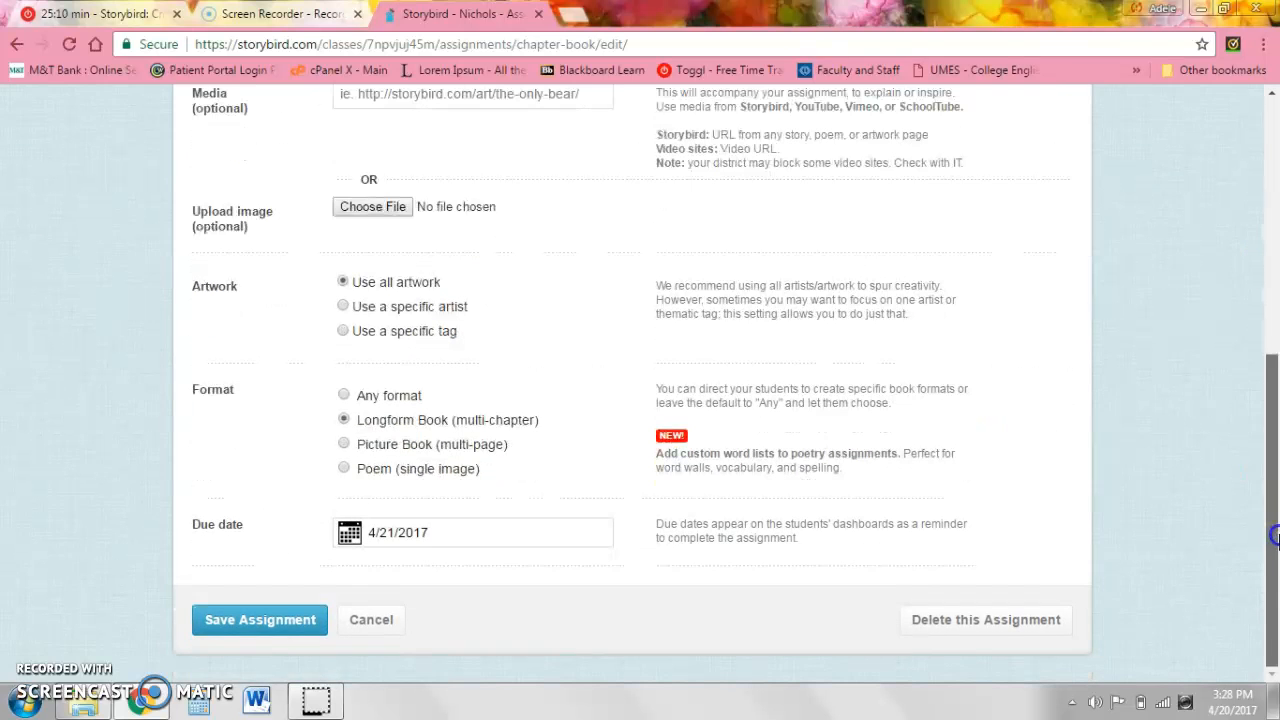
pyautogui.click(278, 620)
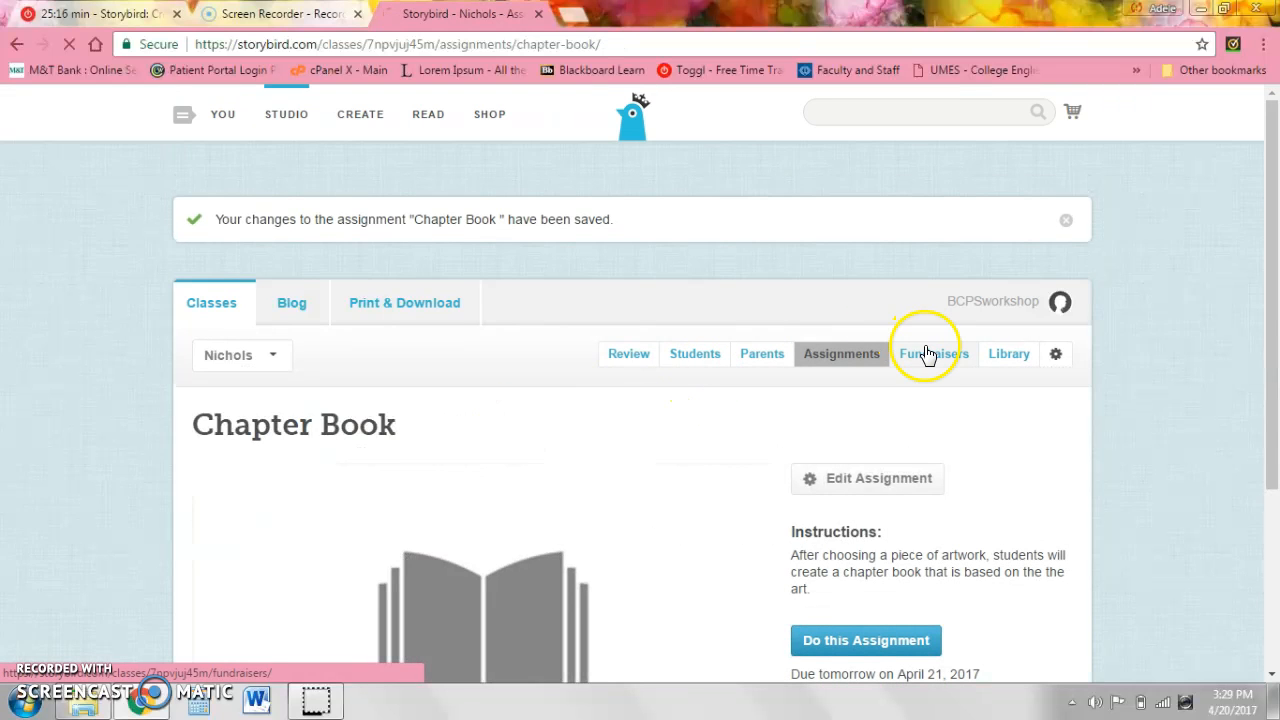
# Step: View the class's Fundraisers page and the stories in its Library
pyautogui.click(928, 355)
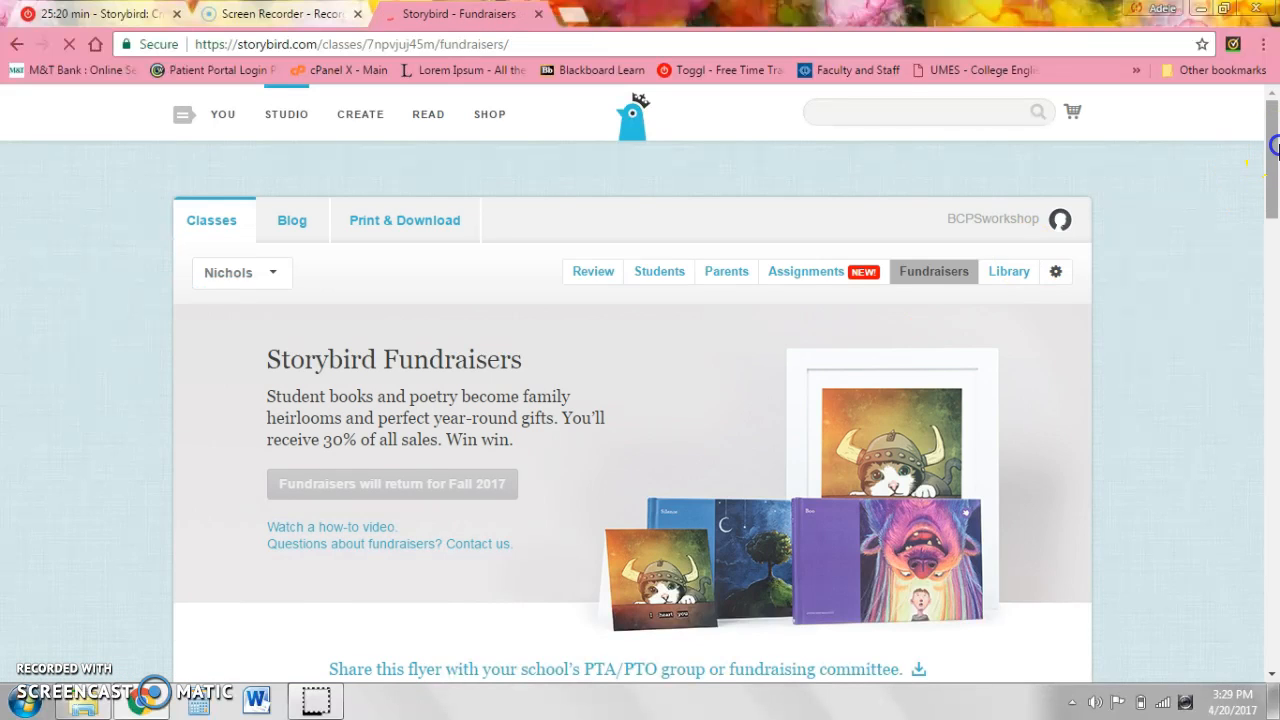
pyautogui.moveTo(1274, 160)
pyautogui.mouseDown()
pyautogui.moveTo(1274, 330)
pyautogui.moveTo(1250, 157)
pyautogui.mouseUp()
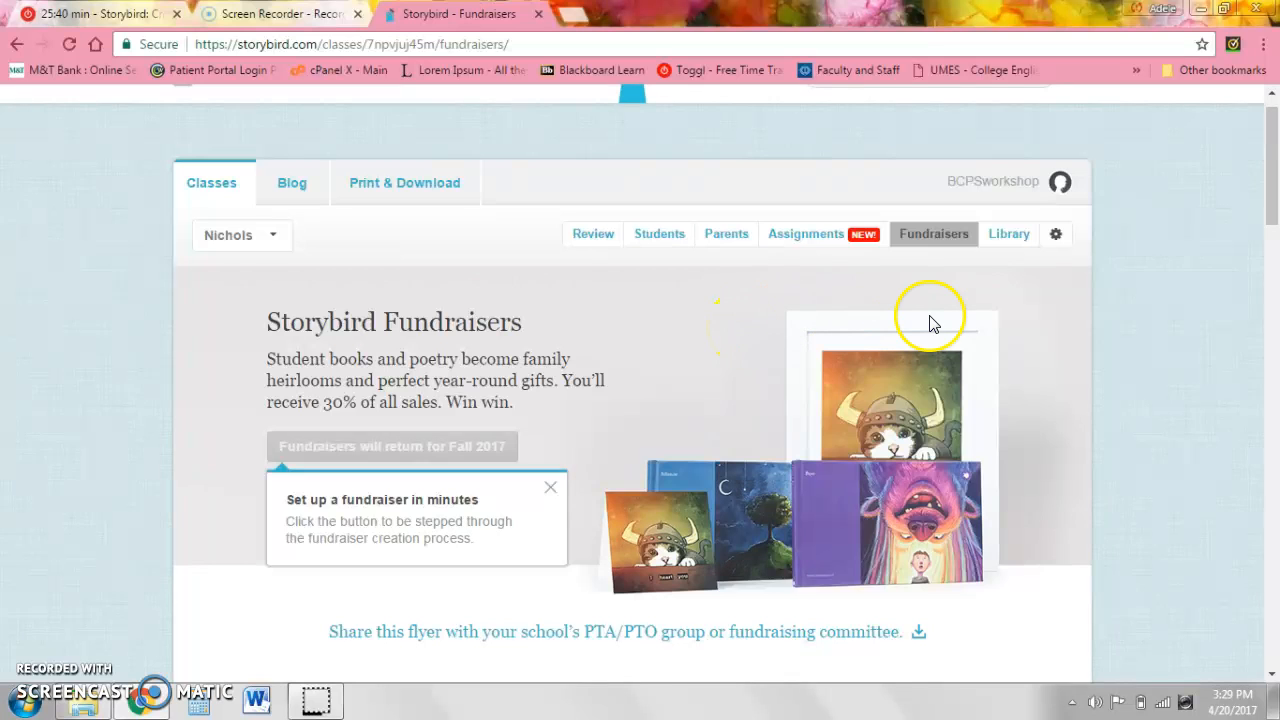
pyautogui.click(1012, 236)
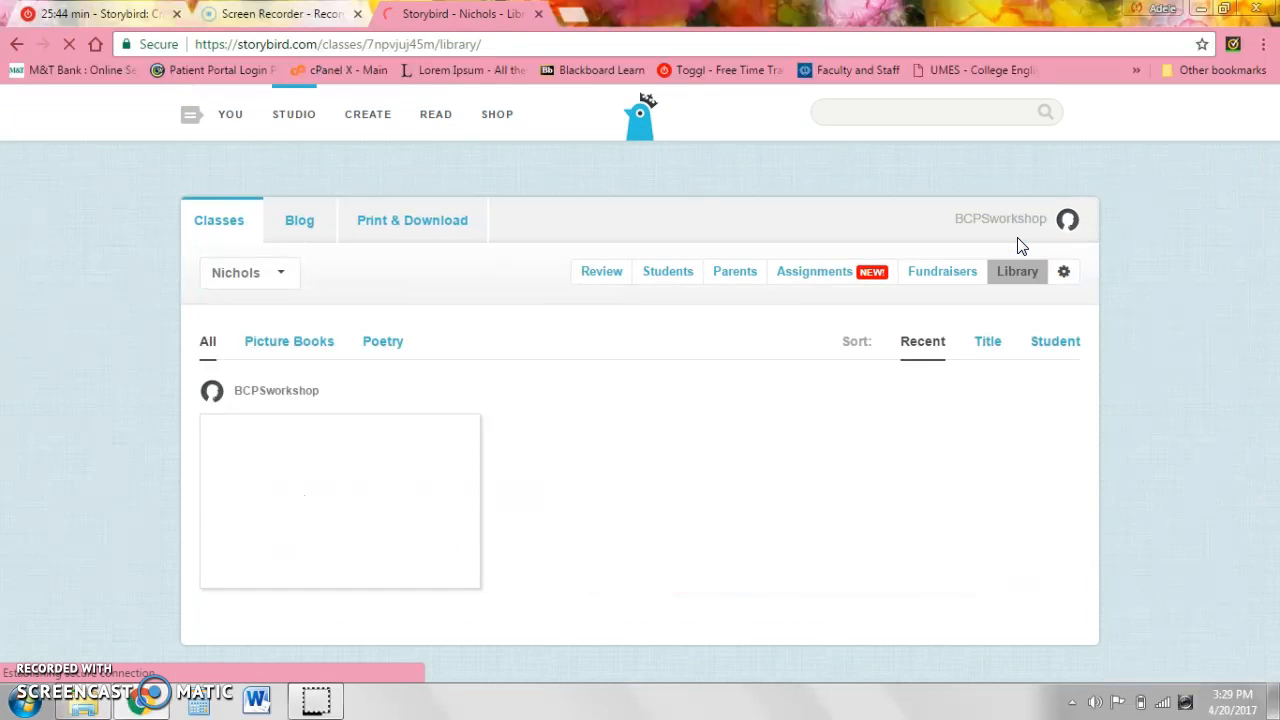
pyautogui.moveTo(1278, 190); pyautogui.dragTo(1274, 232)
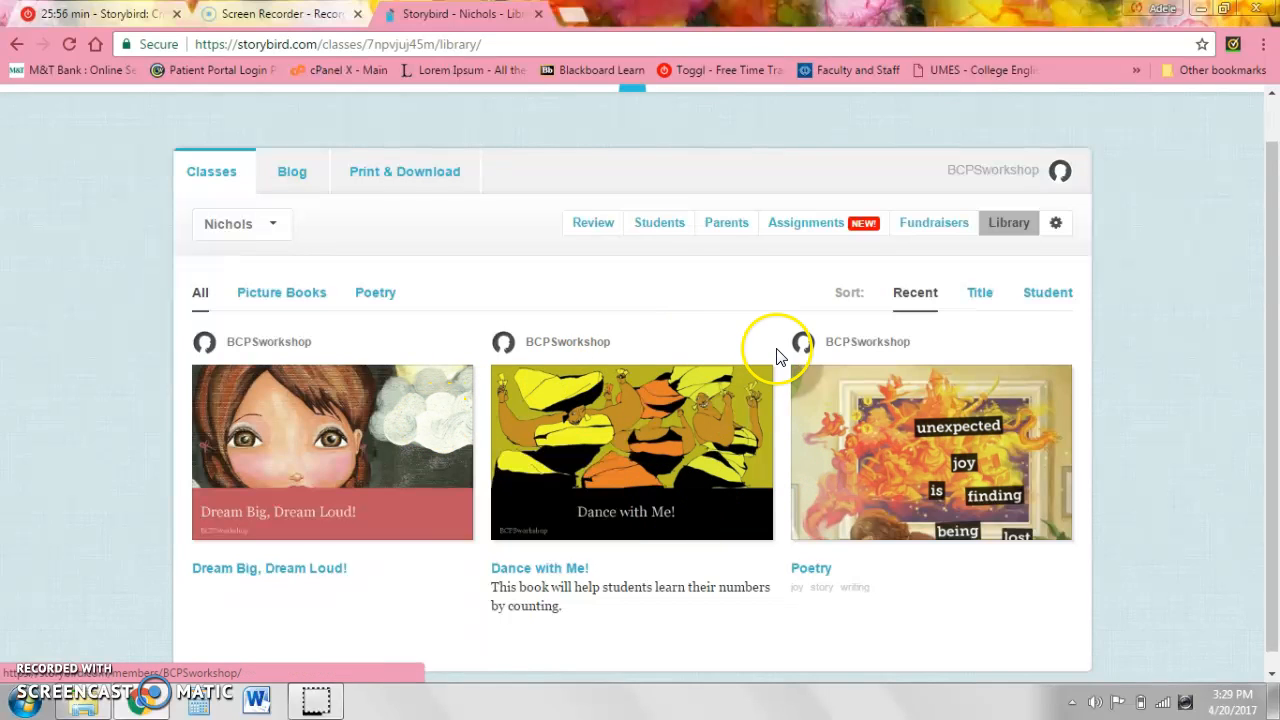
# Step: Review the account and class details in the class settings
pyautogui.click(1057, 226)
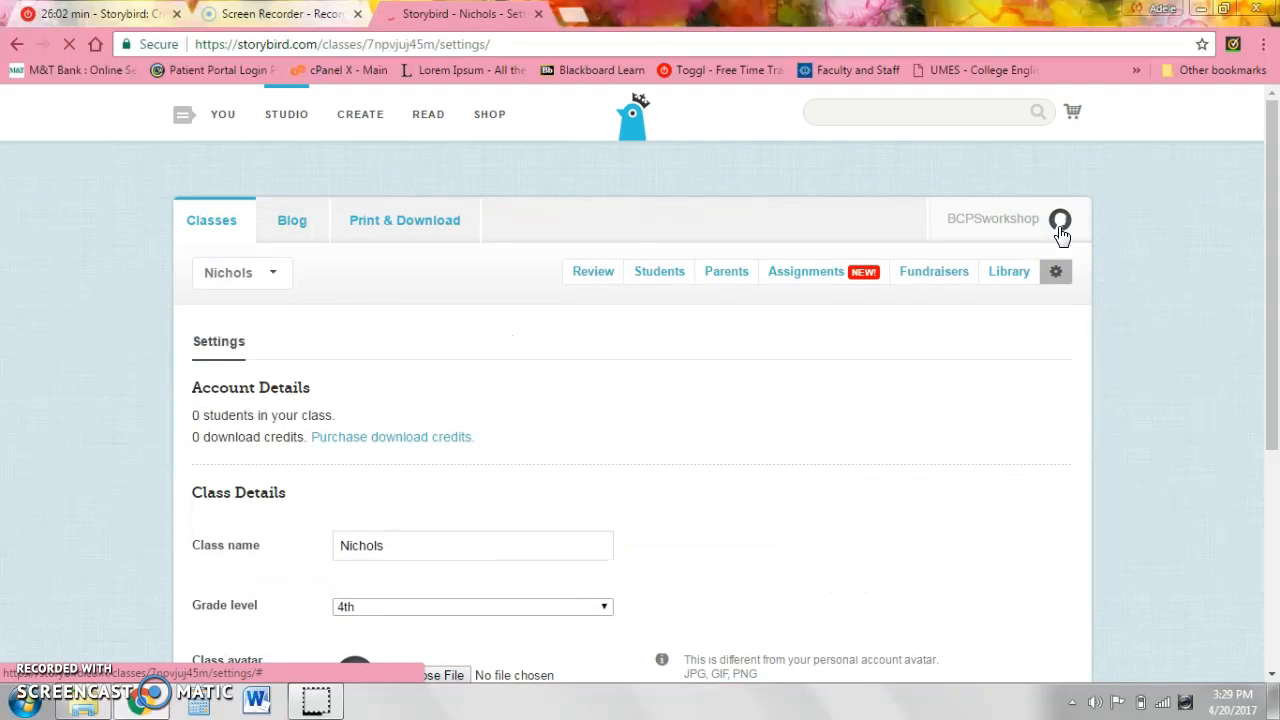
pyautogui.moveTo(1274, 168); pyautogui.dragTo(1262, 212)
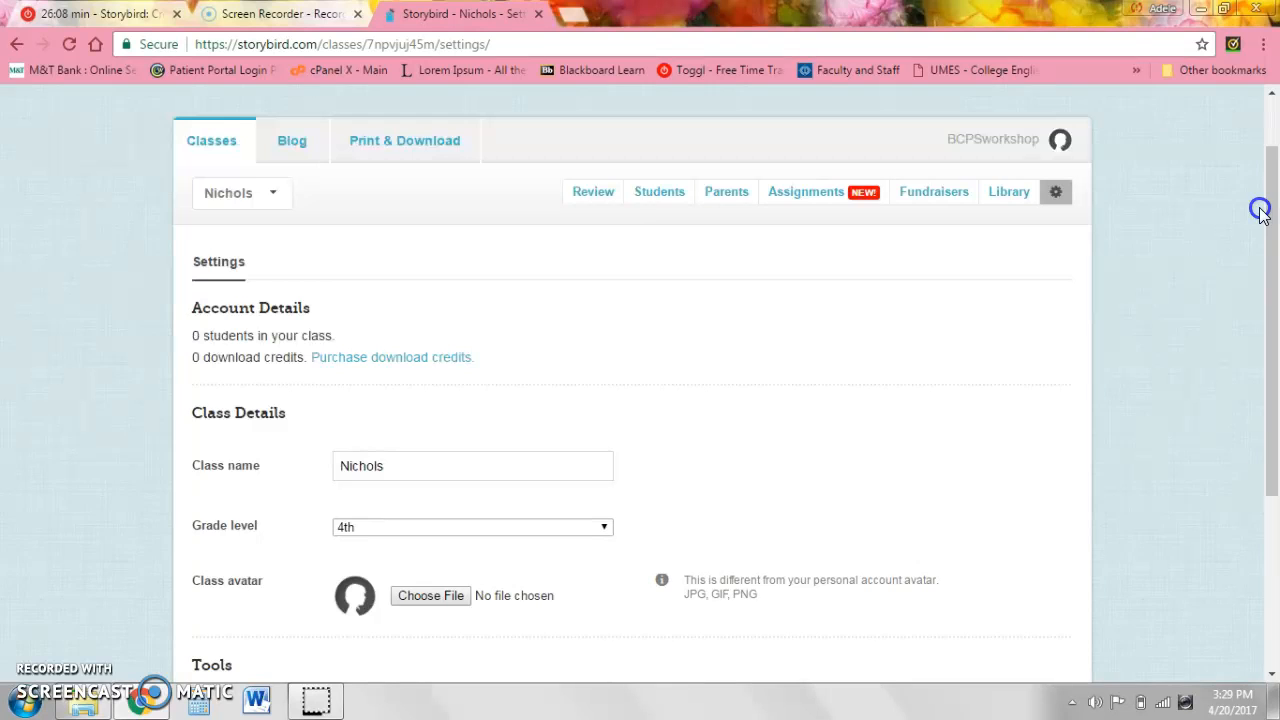
pyautogui.moveTo(1275, 304); pyautogui.dragTo(1274, 252)
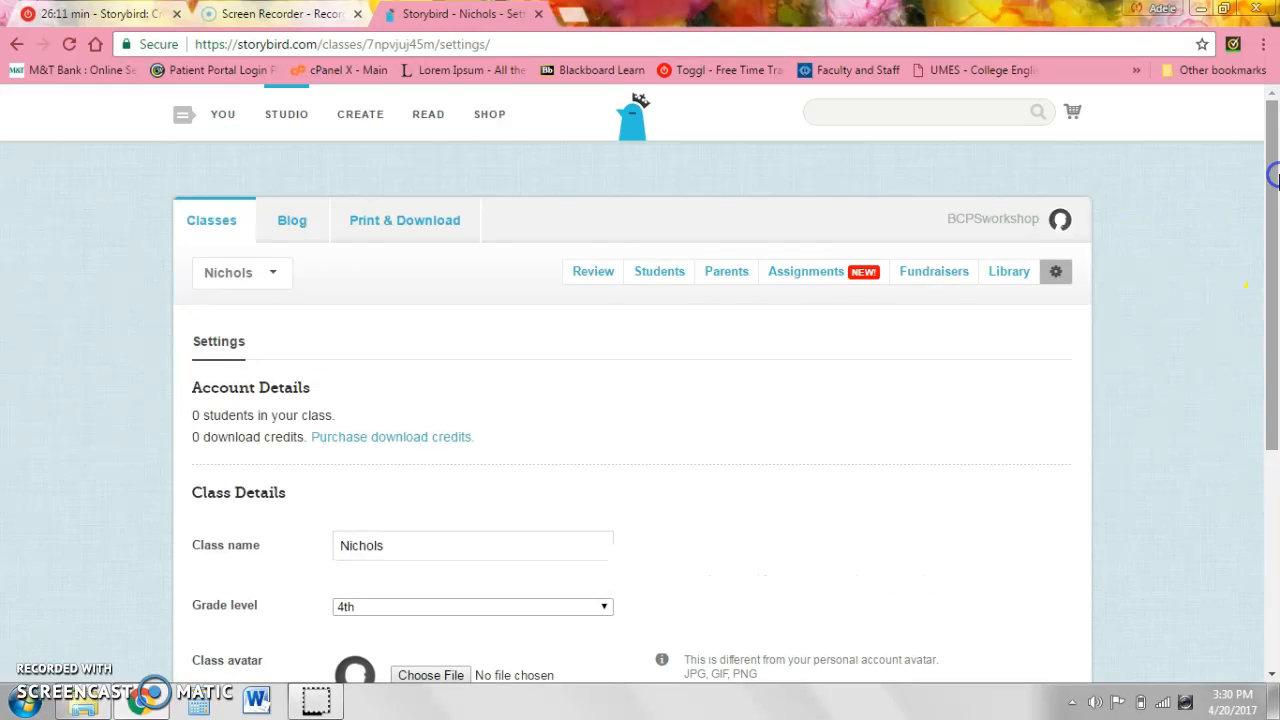
# Step: Go to Your Stuff and open the recent picture book "Dream Big, Dream Loud!"
pyautogui.click(220, 115)
pyautogui.click(252, 159)
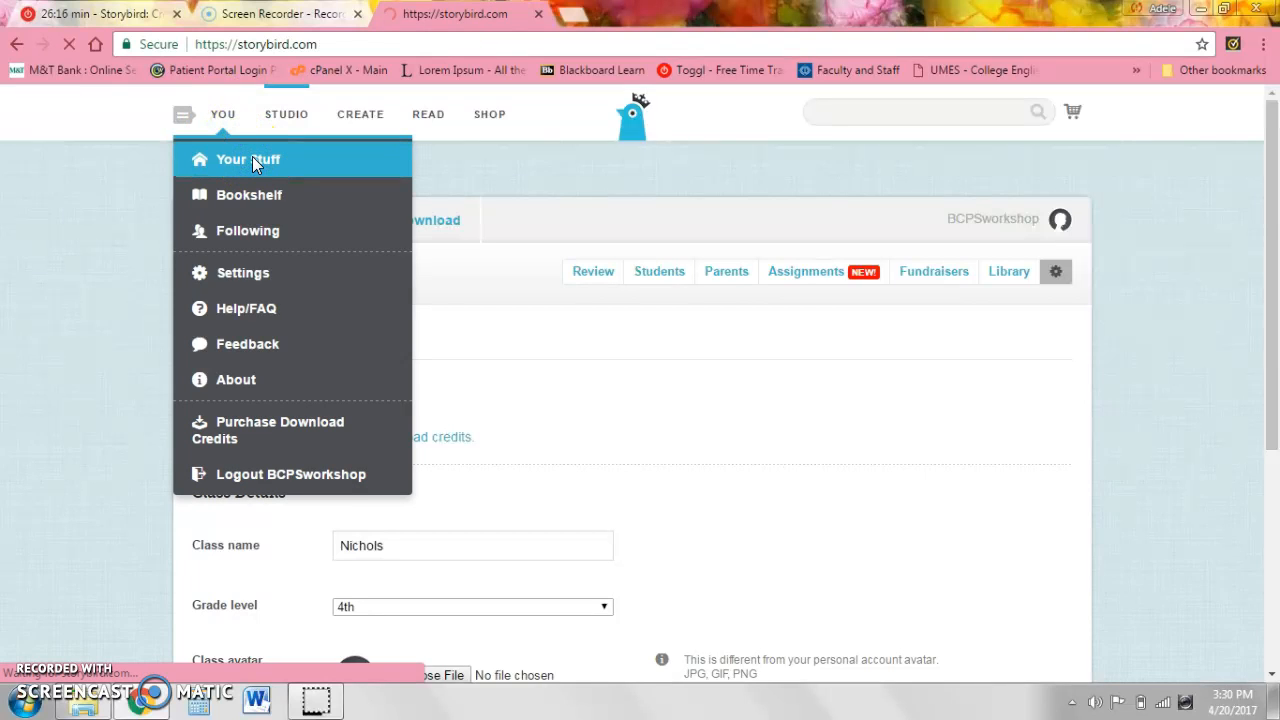
pyautogui.moveTo(1272, 260); pyautogui.dragTo(1270, 300)
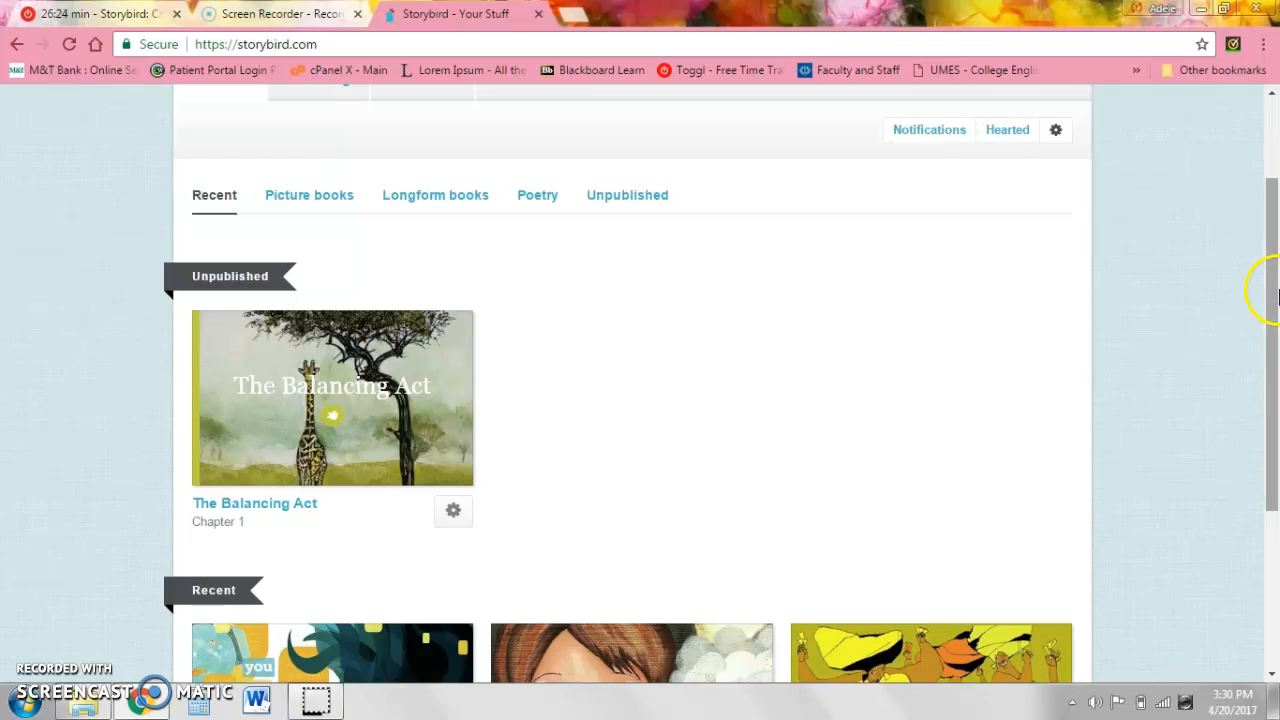
pyautogui.moveTo(1275, 295); pyautogui.dragTo(1275, 425)
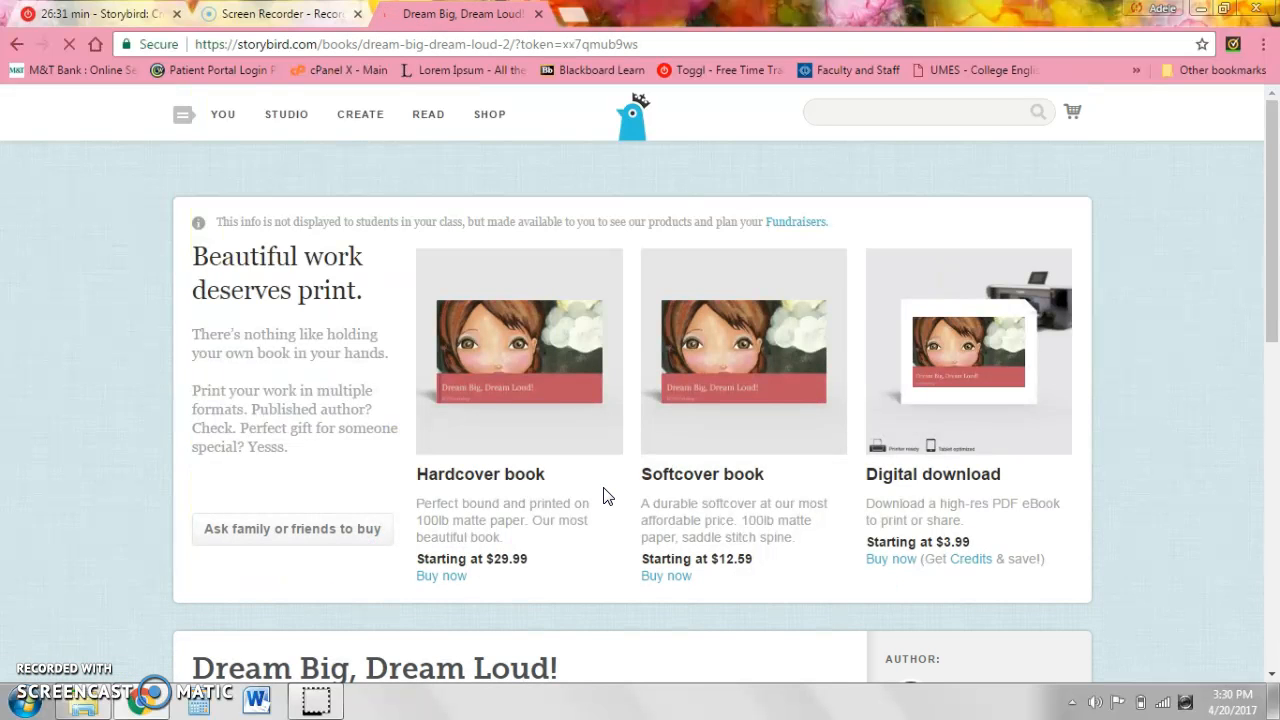
# Step: Page through the "Dream Big, Dream Loud!" book from the cover to page 3
pyautogui.click(1277, 229)
pyautogui.moveTo(1277, 229); pyautogui.dragTo(1277, 437)
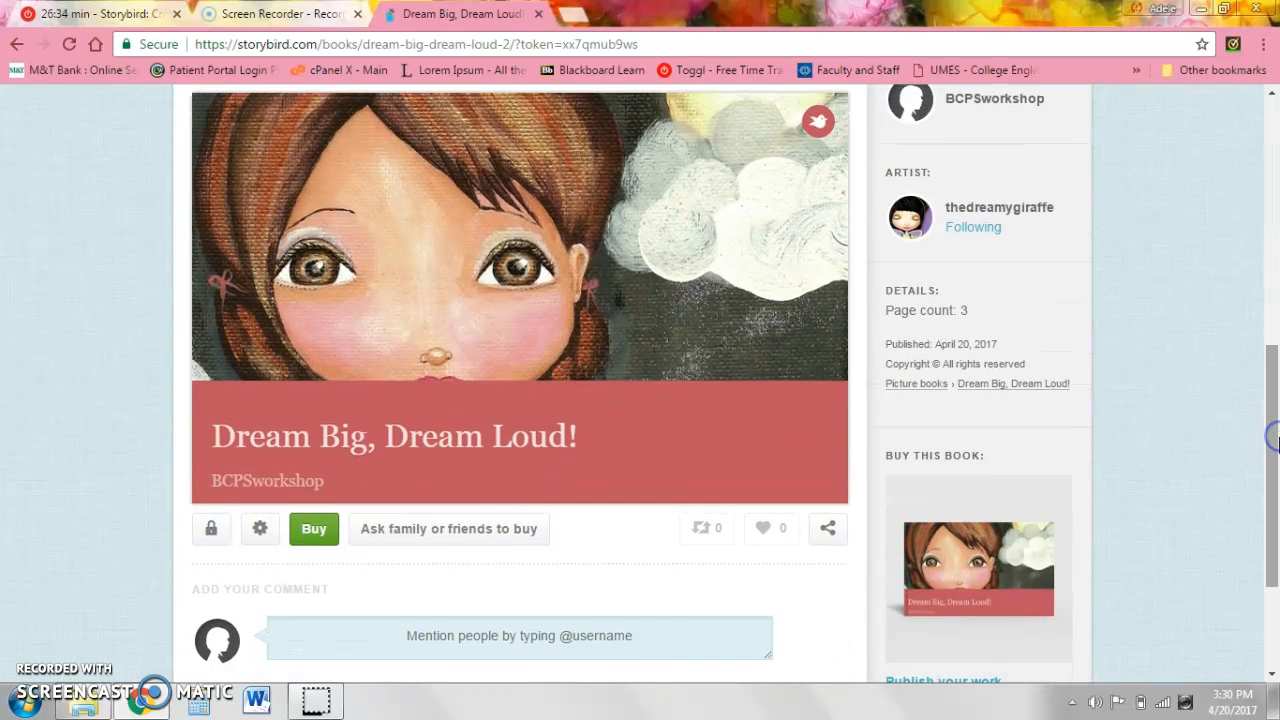
pyautogui.moveTo(437, 451)
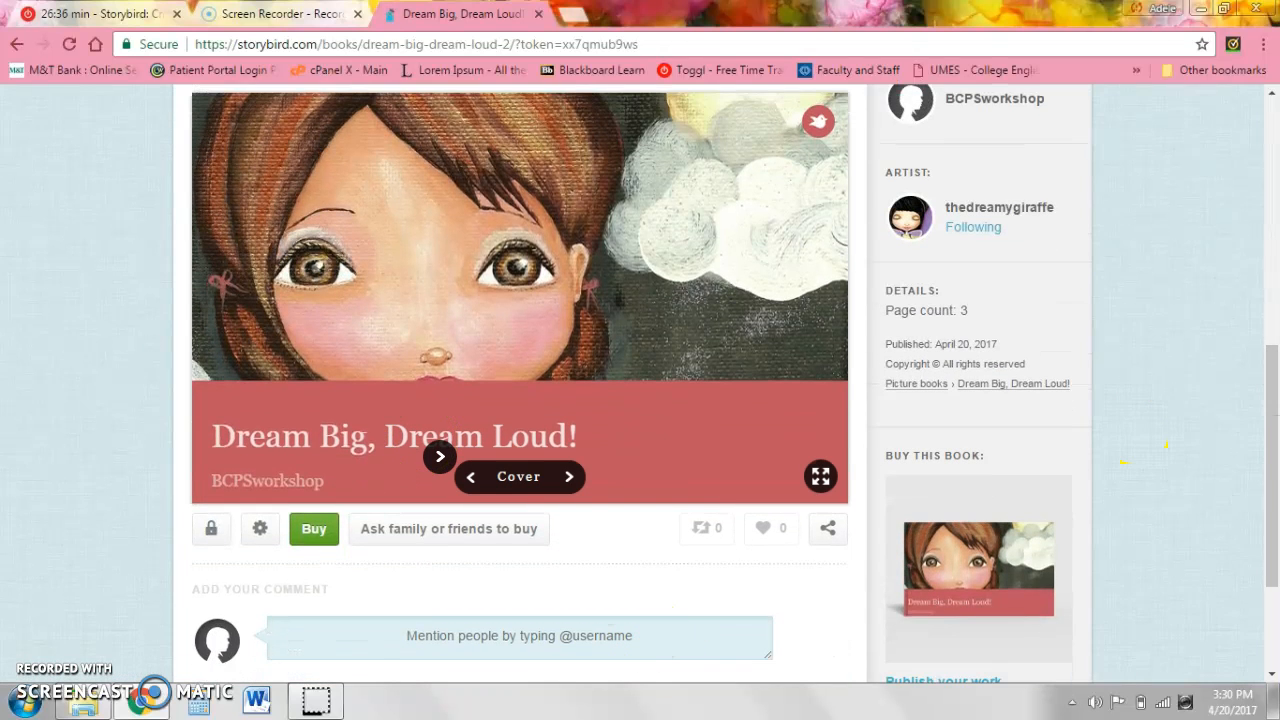
pyautogui.click(570, 477)
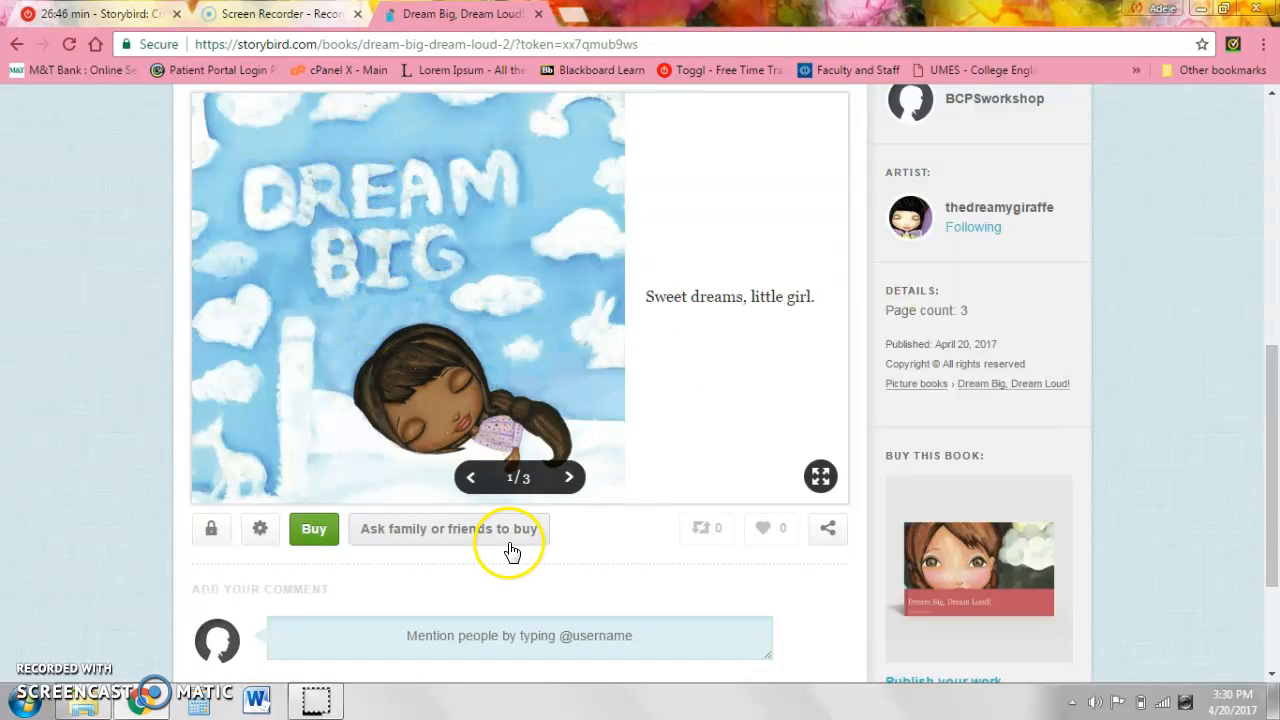
pyautogui.click(566, 478)
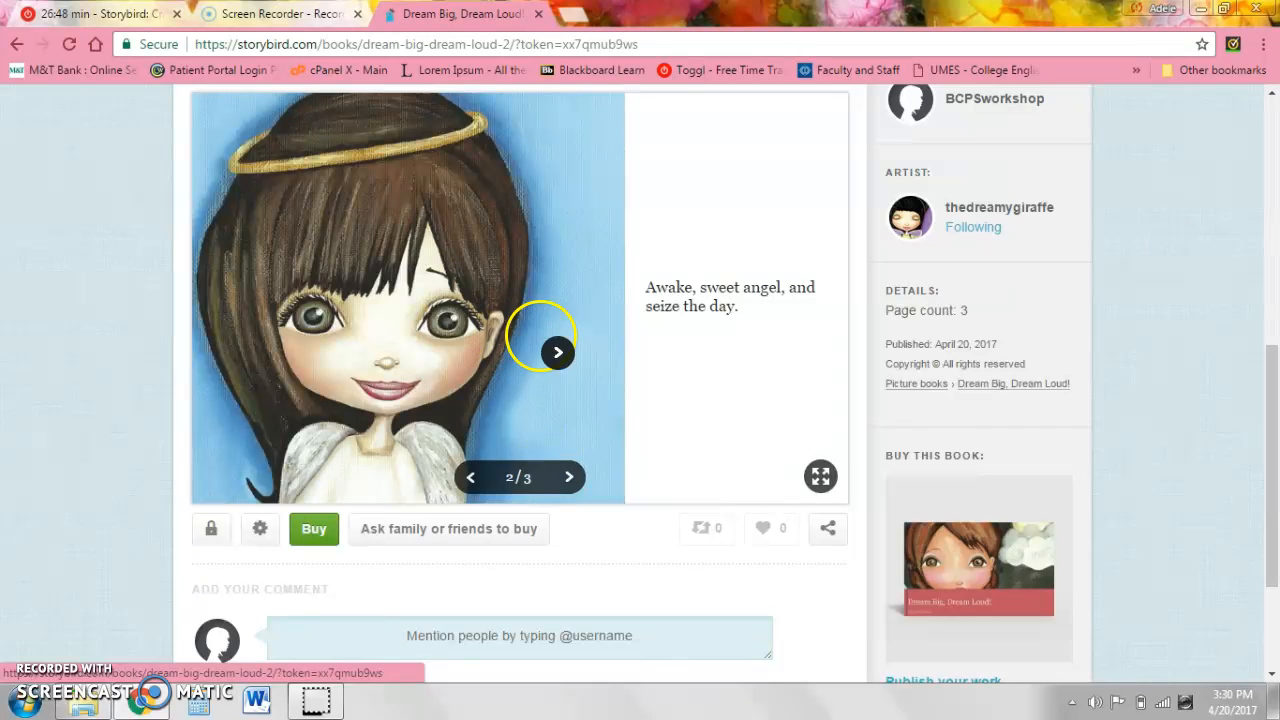
pyautogui.click(565, 476)
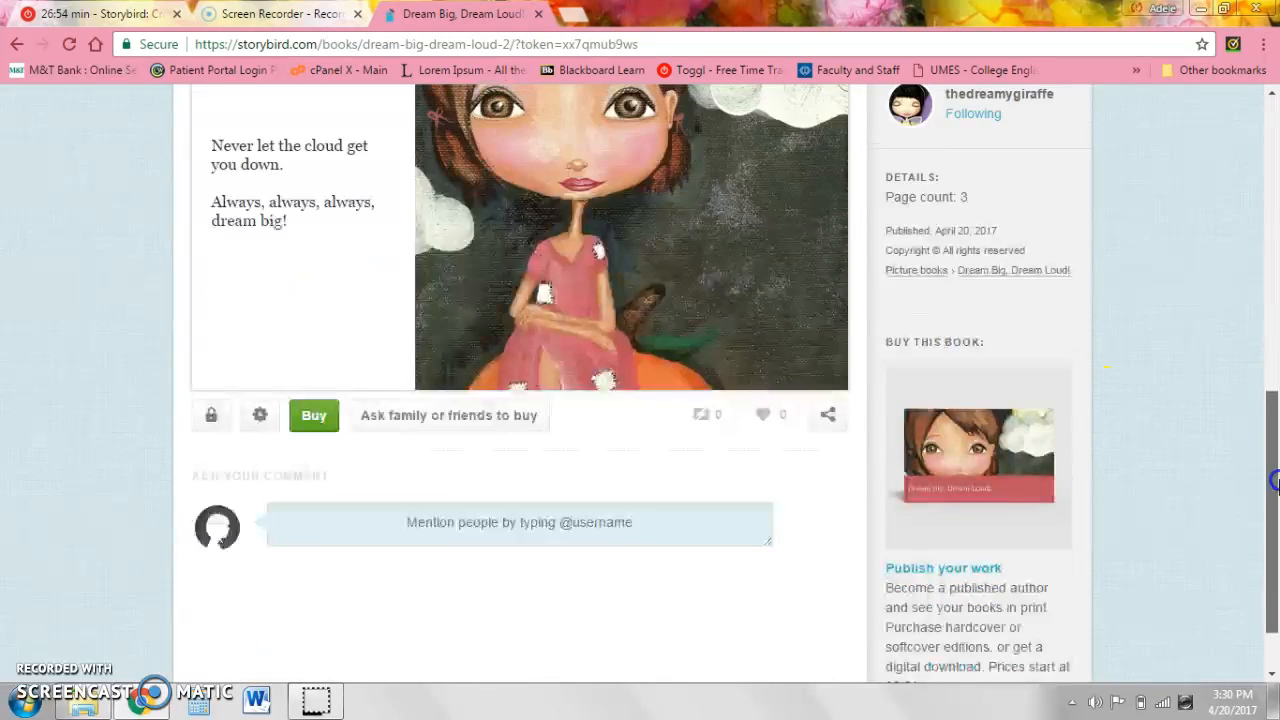
# Step: Examine the management options available for "Dream Big, Dream Loud!" and its author and artist details
pyautogui.moveTo(1272, 425); pyautogui.dragTo(1275, 505)
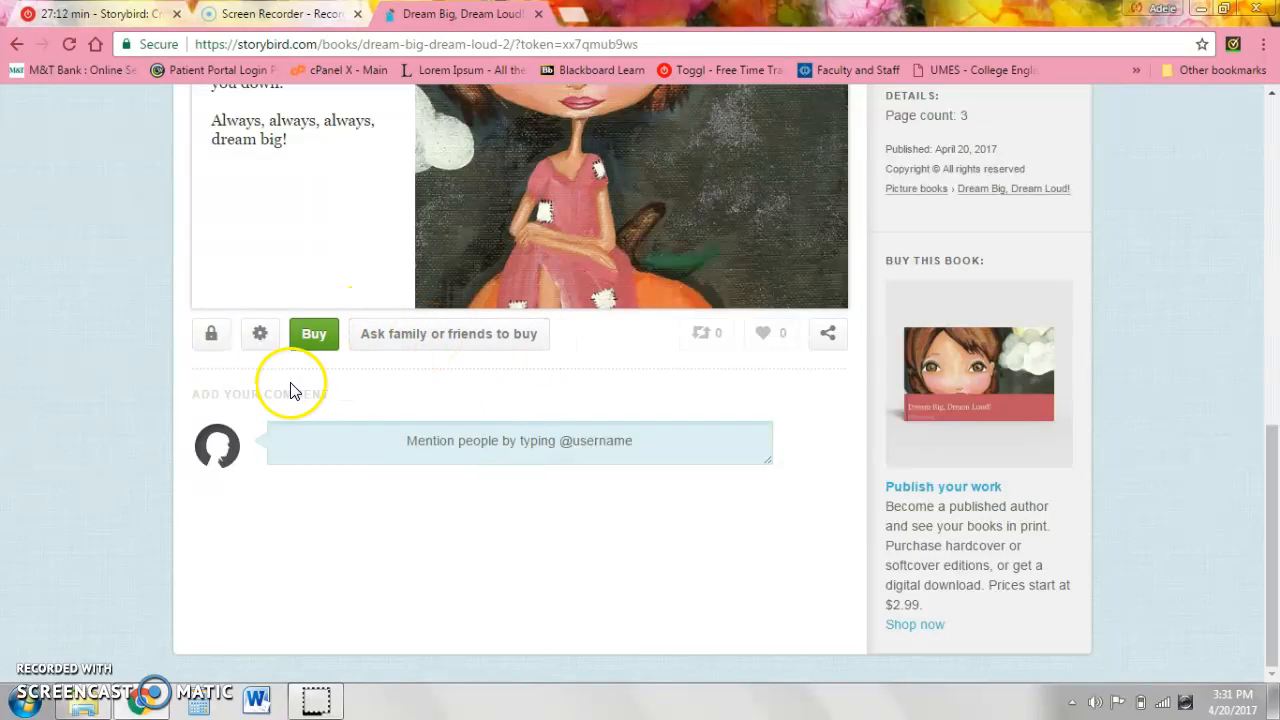
pyautogui.click(263, 337)
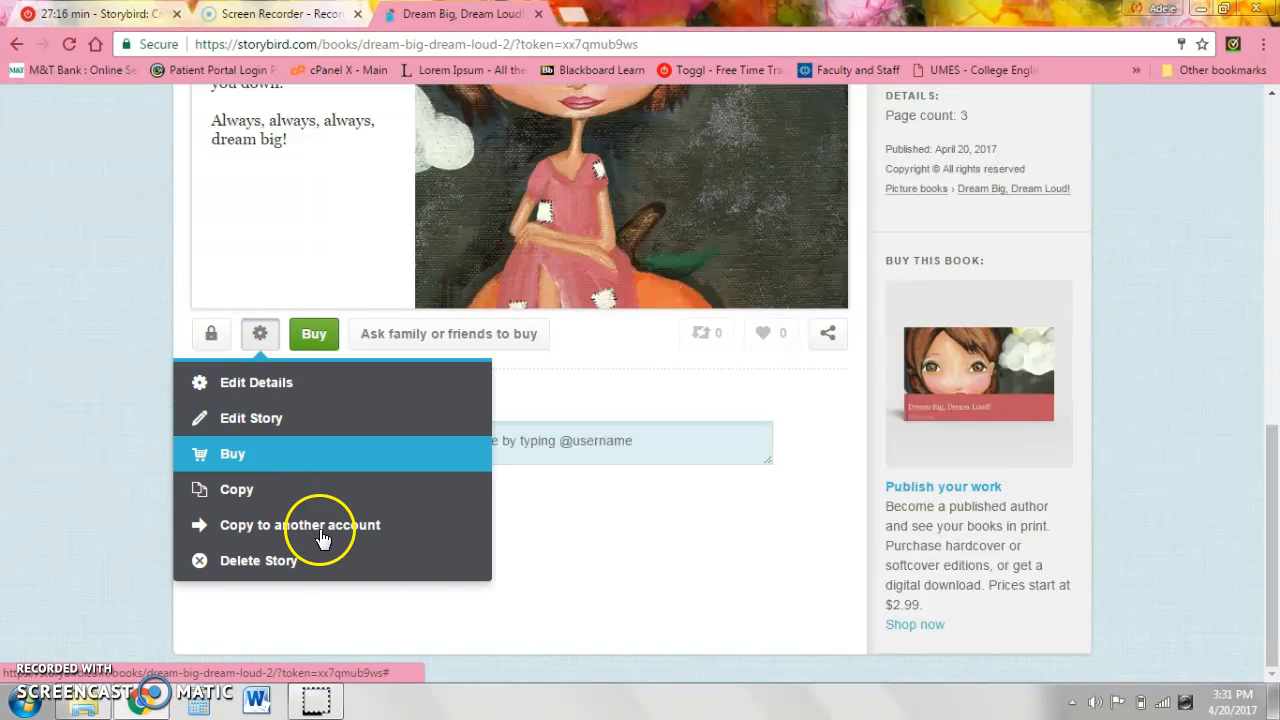
pyautogui.moveTo(1262, 514); pyautogui.dragTo(1250, 303)
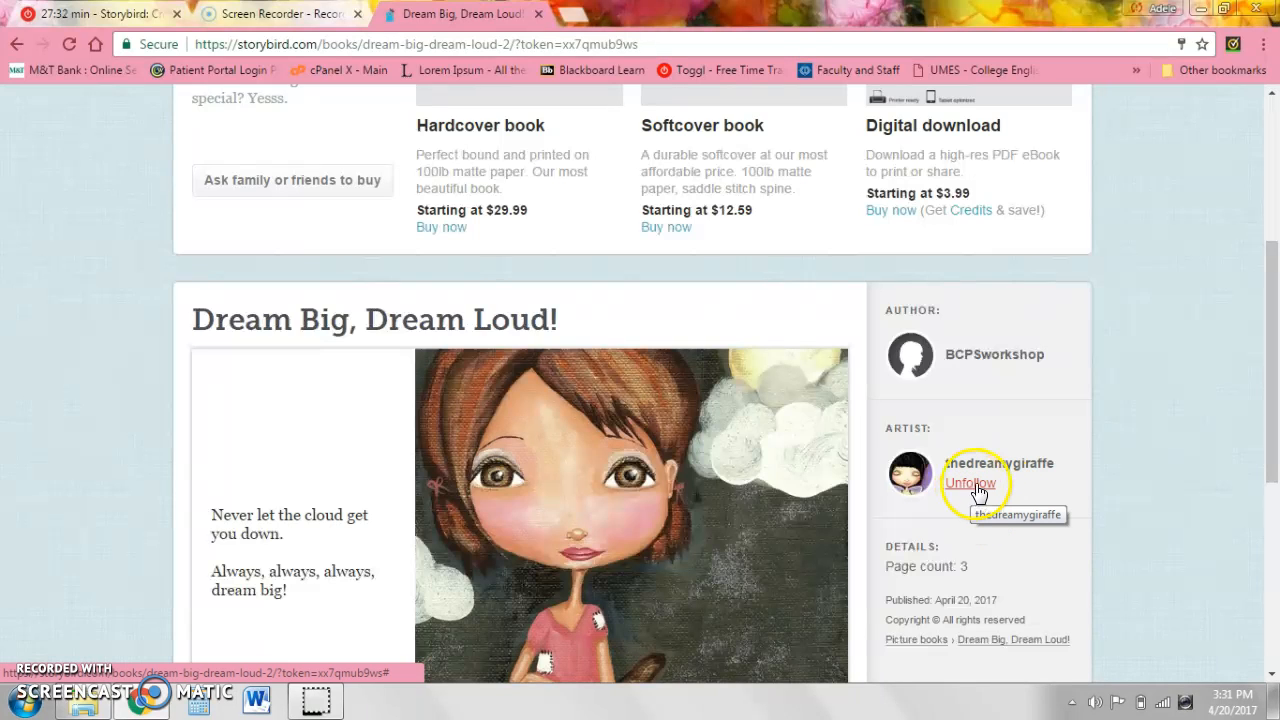
# Step: View the personal account options and return to the Studio area
pyautogui.scroll(4, 760, 200)
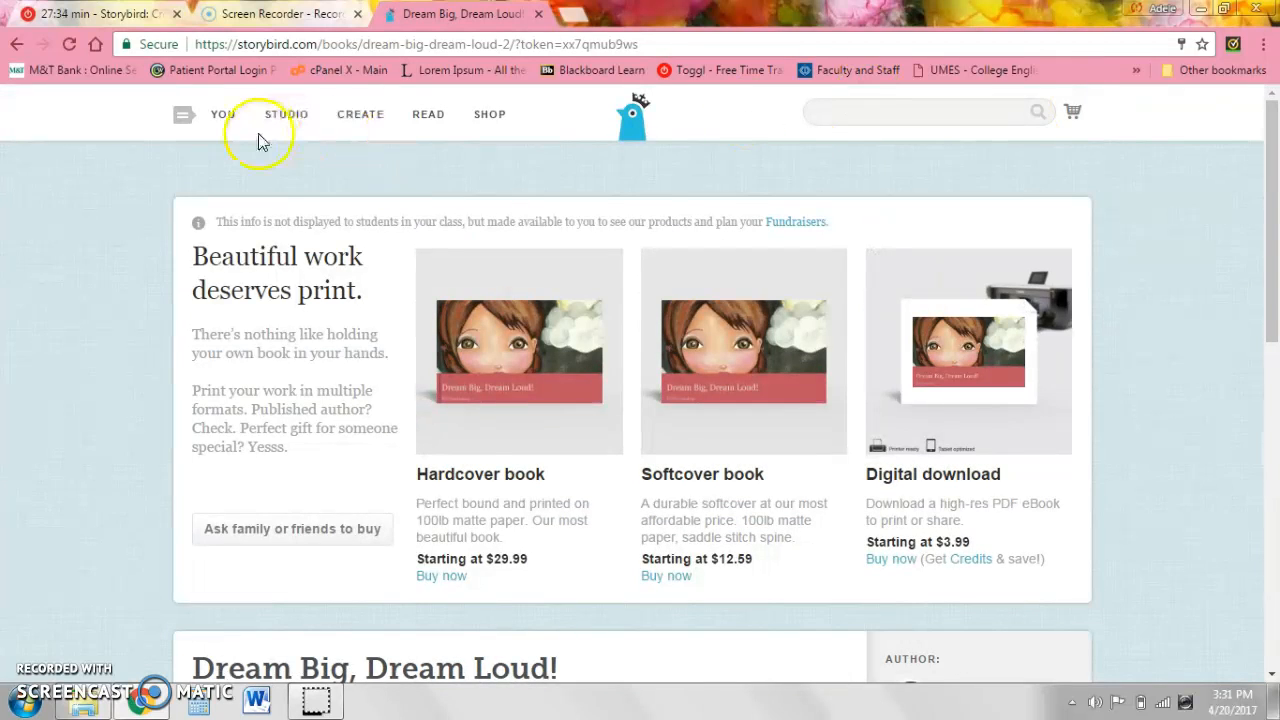
pyautogui.click(218, 118)
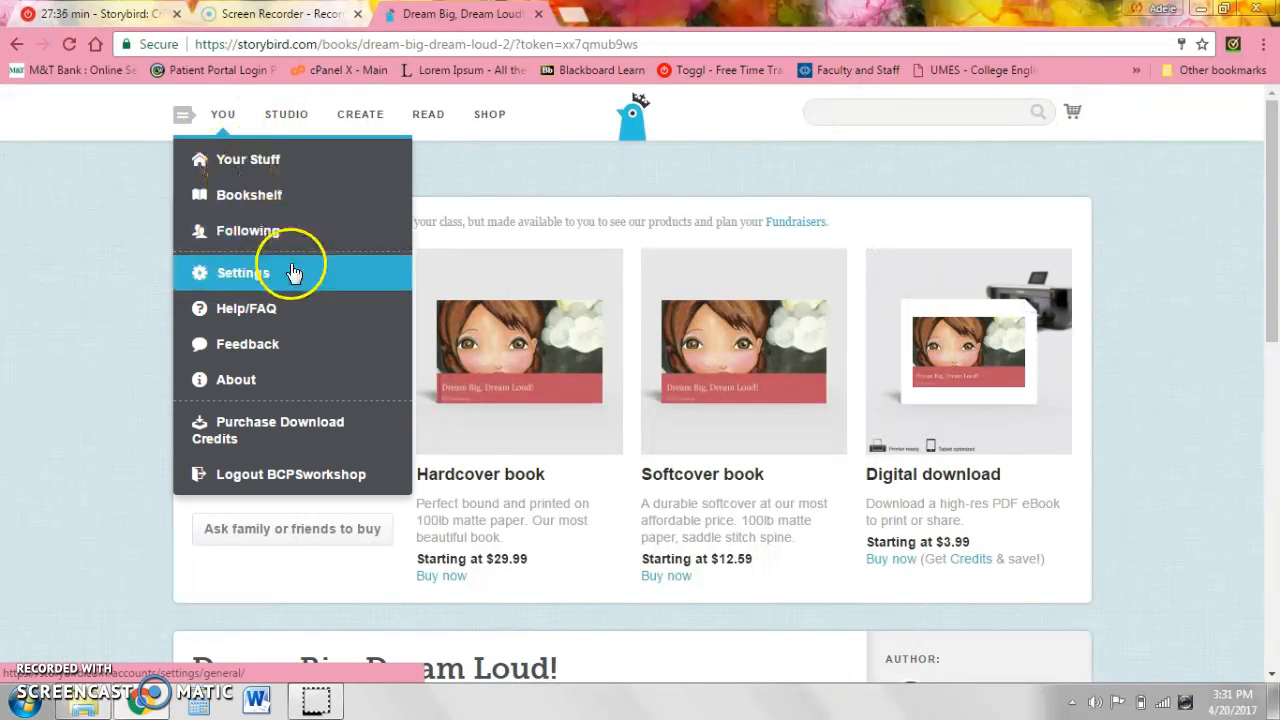
pyautogui.click(282, 116)
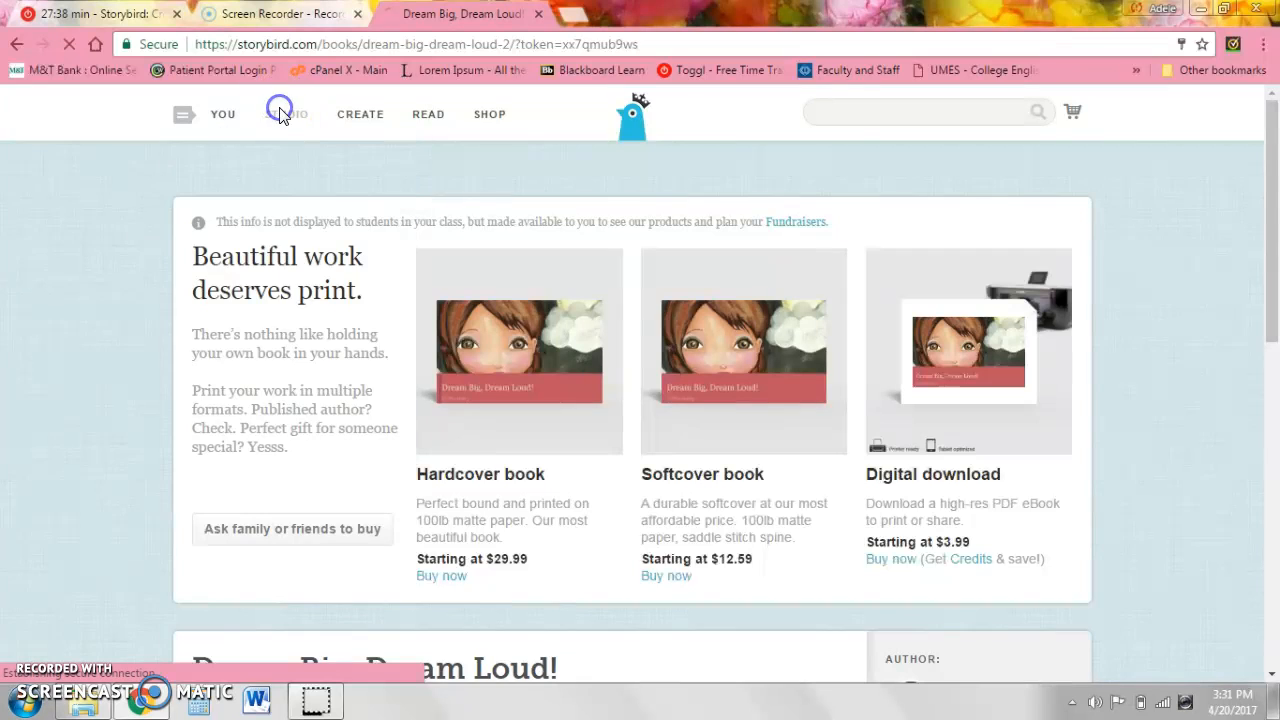
# Step: Open the personal Bookshelf from the account options
pyautogui.click(228, 116)
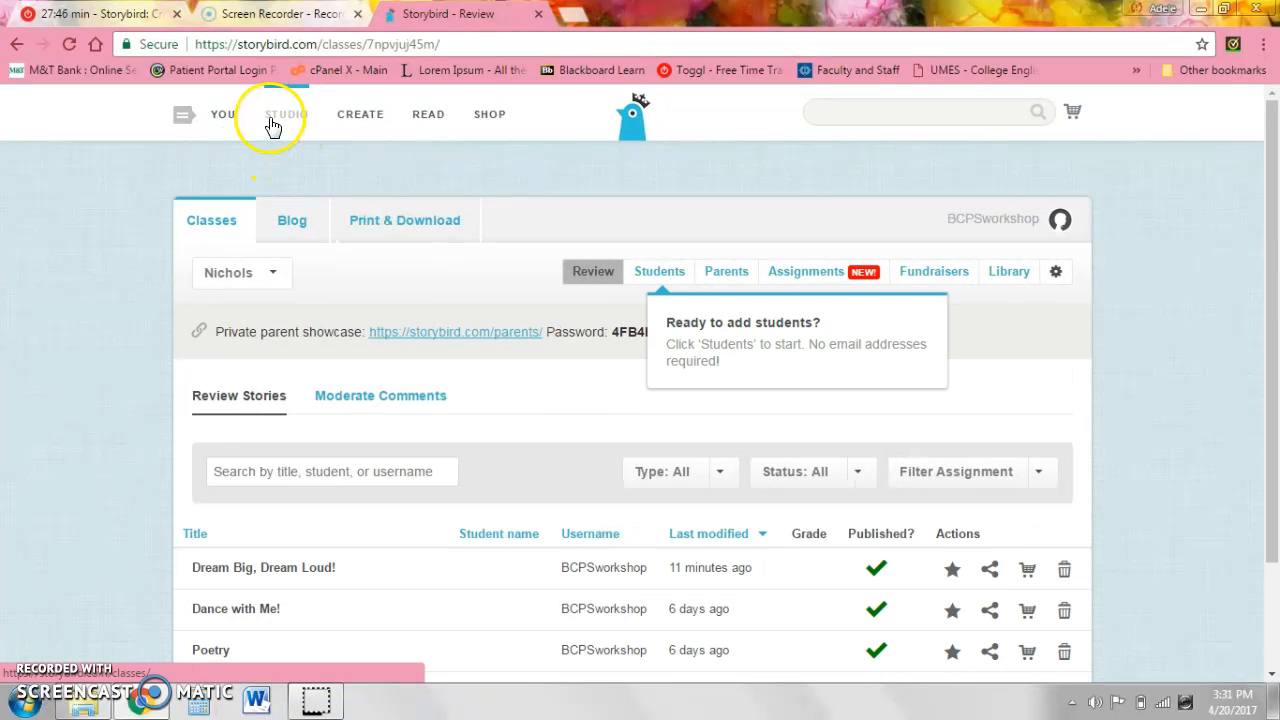
pyautogui.click(214, 119)
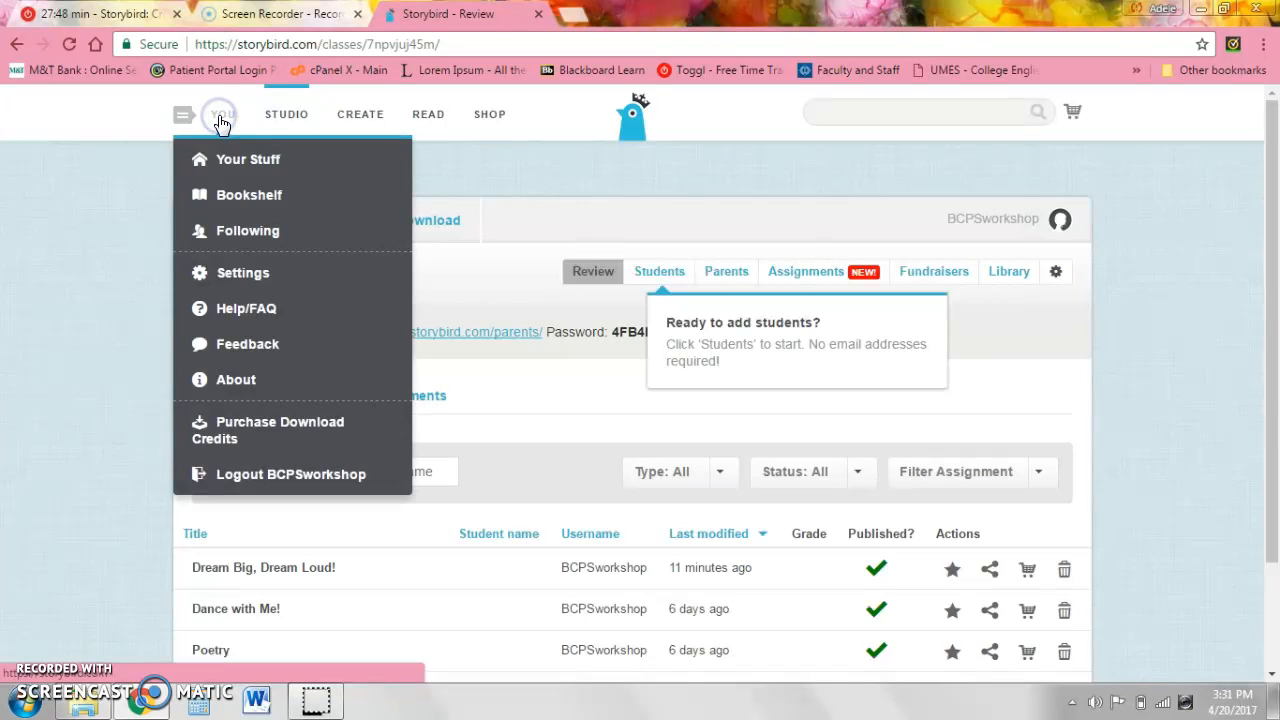
pyautogui.click(290, 195)
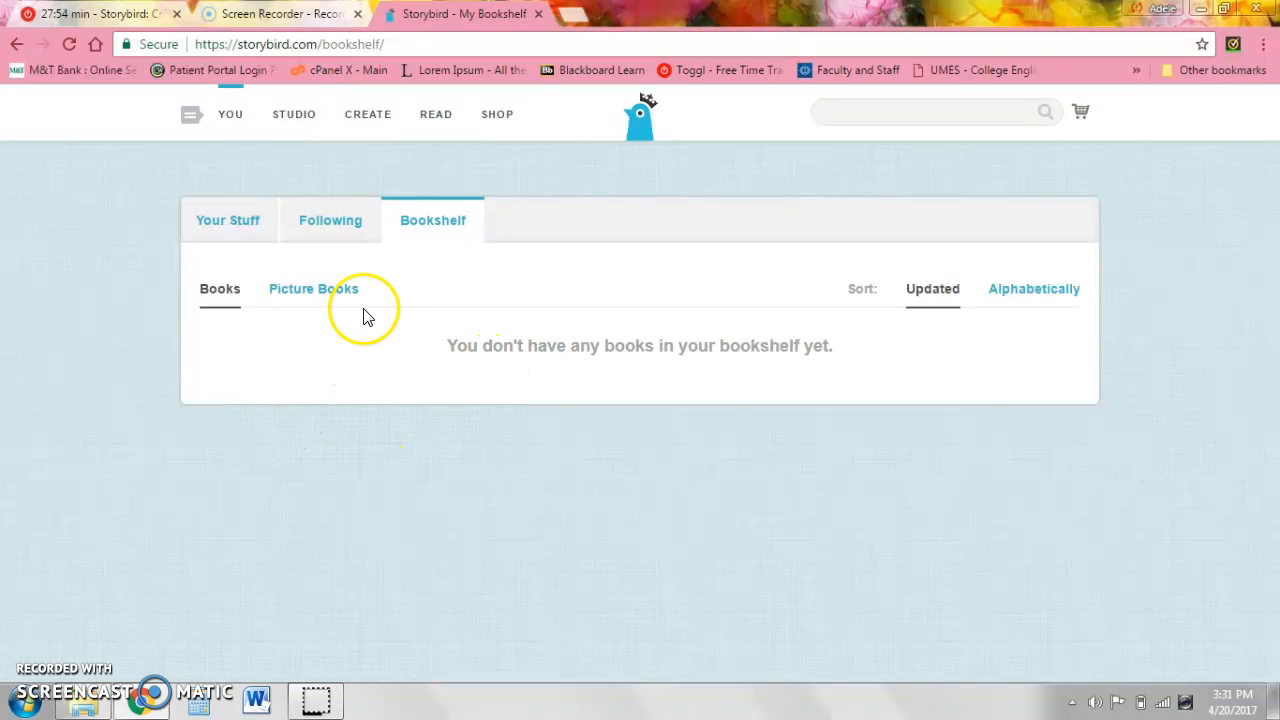
# Step: Look over the public stories in the Read area and view the account options again
pyautogui.click(443, 127)
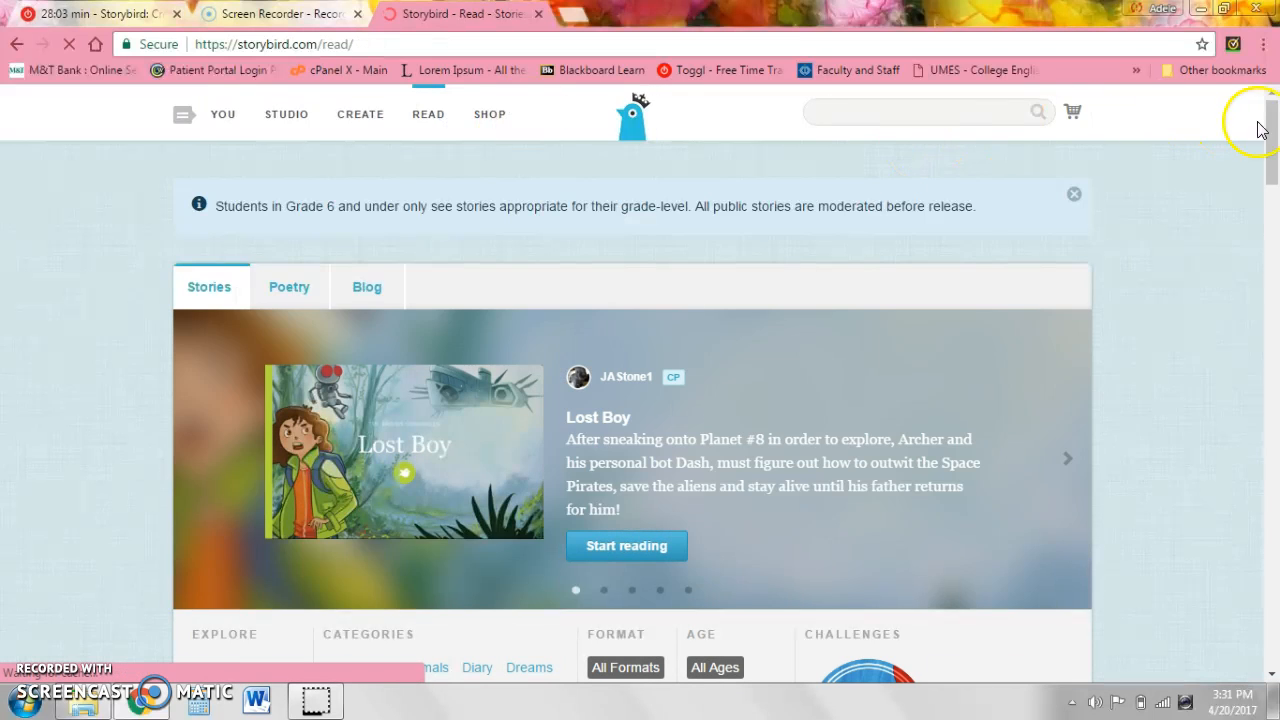
pyautogui.moveTo(1272, 135)
pyautogui.mouseDown()
pyautogui.moveTo(1275, 425)
pyautogui.moveTo(1251, 340)
pyautogui.moveTo(1260, 118)
pyautogui.mouseUp()
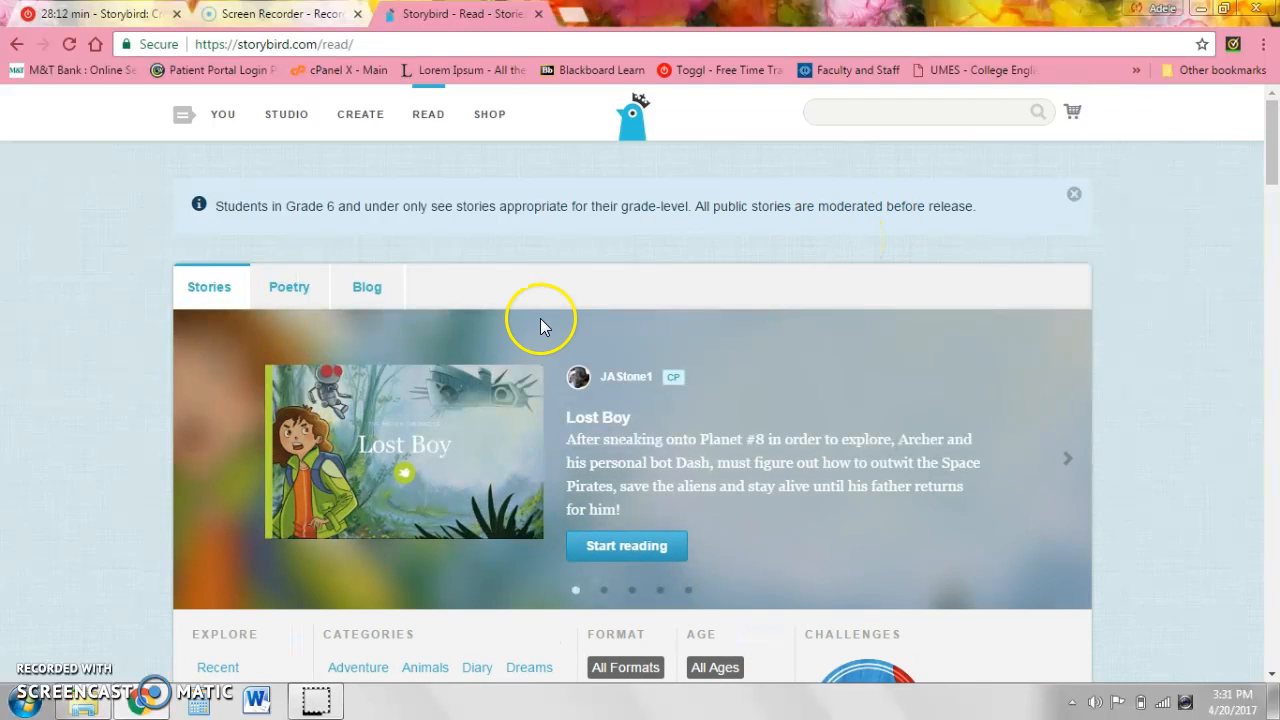
pyautogui.click(231, 119)
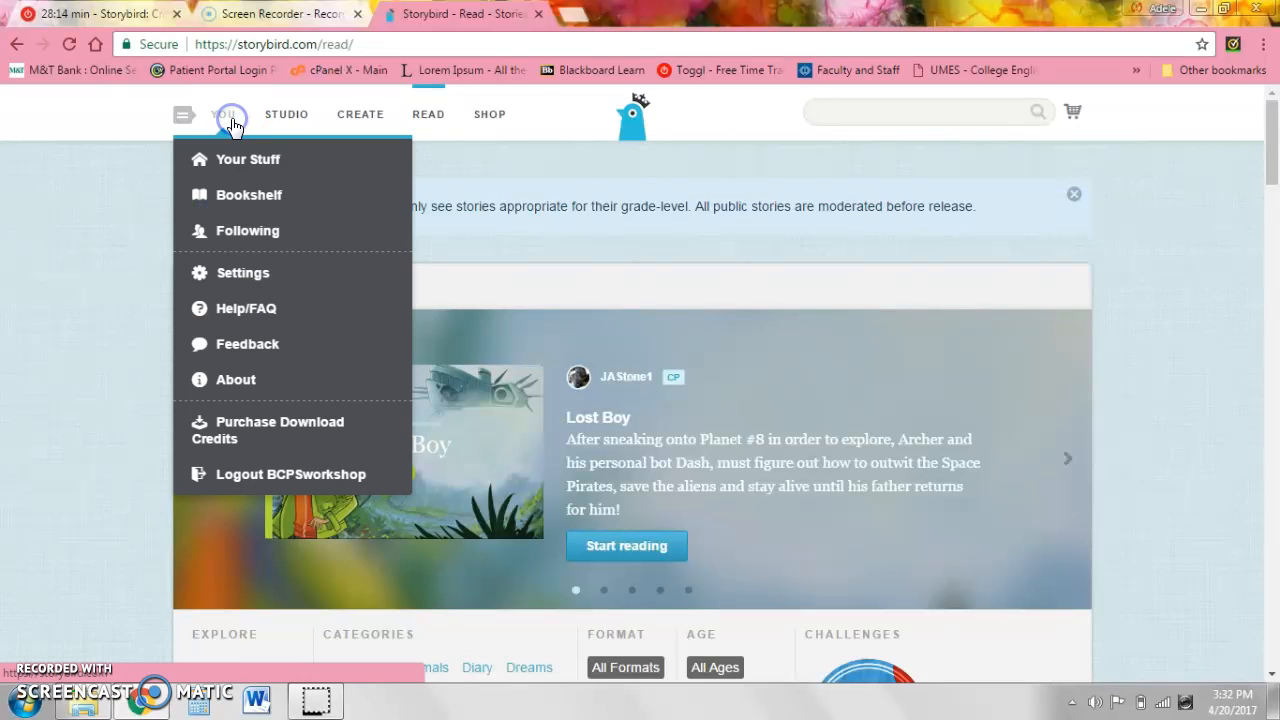
# Step: Start a new multi-page picture book in the Create area using the artwork of the child lying among sunflowers
pyautogui.click(343, 117)
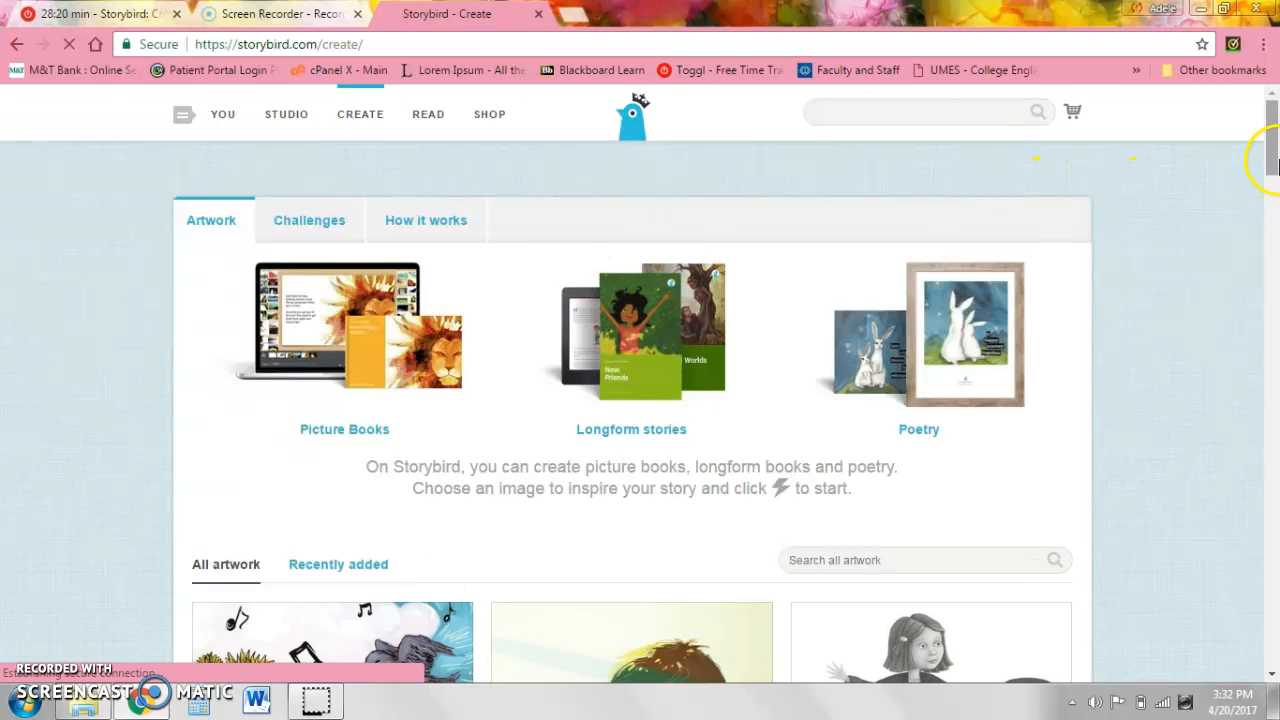
pyautogui.moveTo(1272, 160); pyautogui.dragTo(1272, 210)
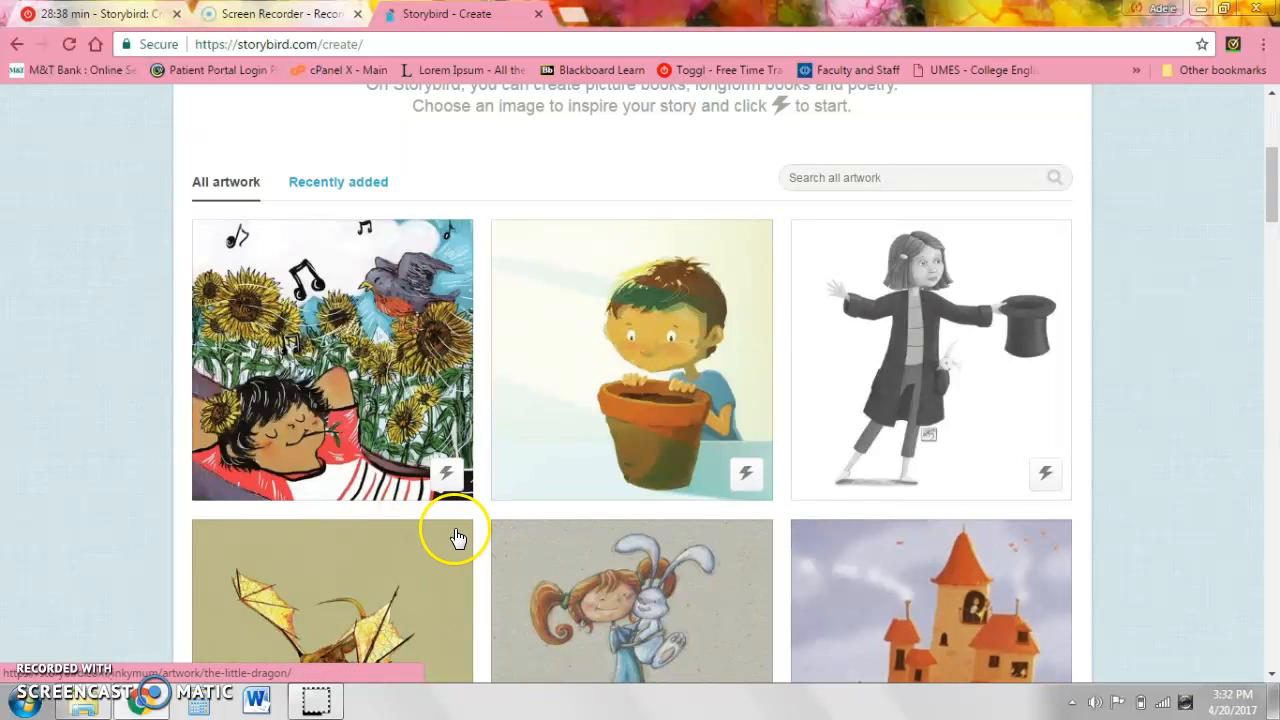
pyautogui.click(446, 476)
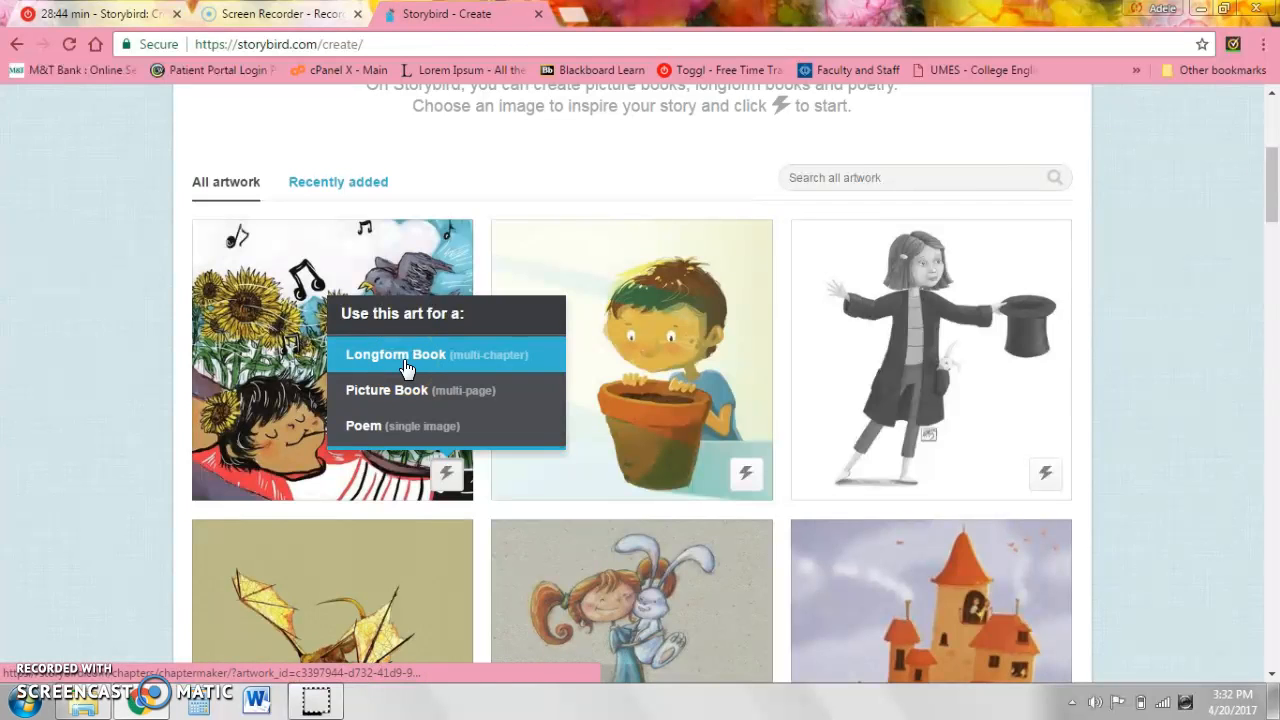
pyautogui.click(387, 398)
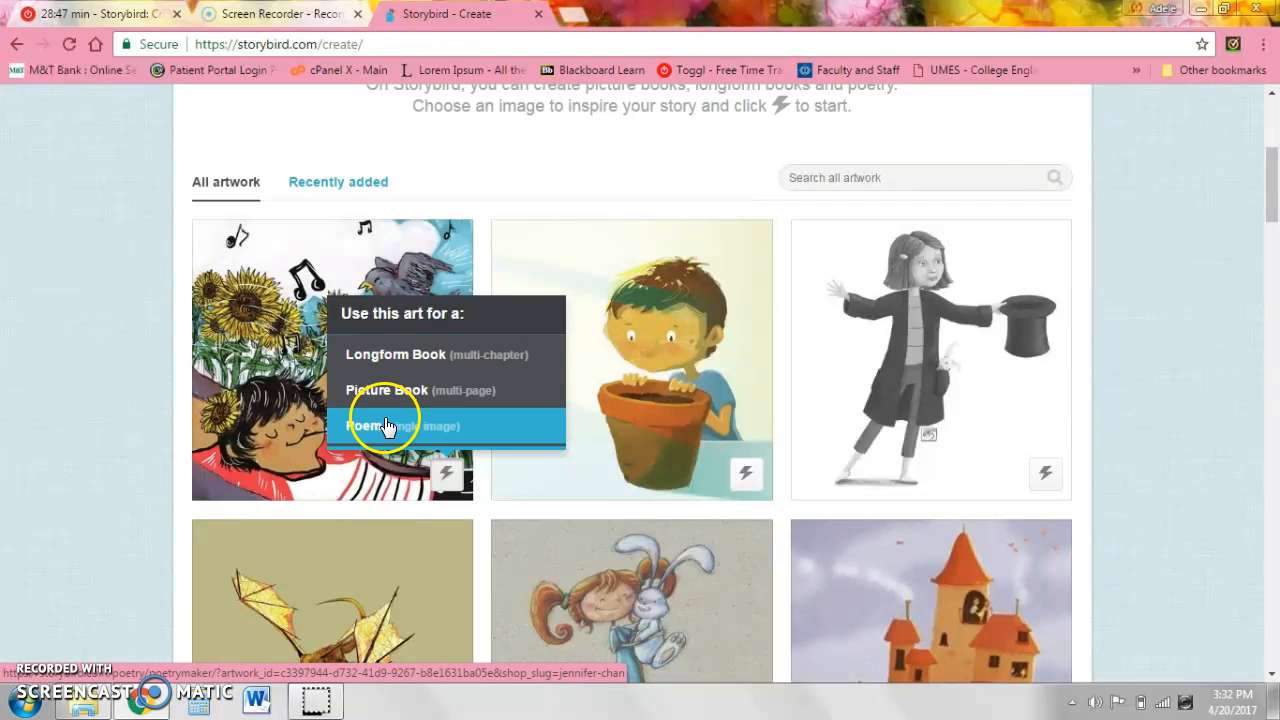
pyautogui.click(382, 397)
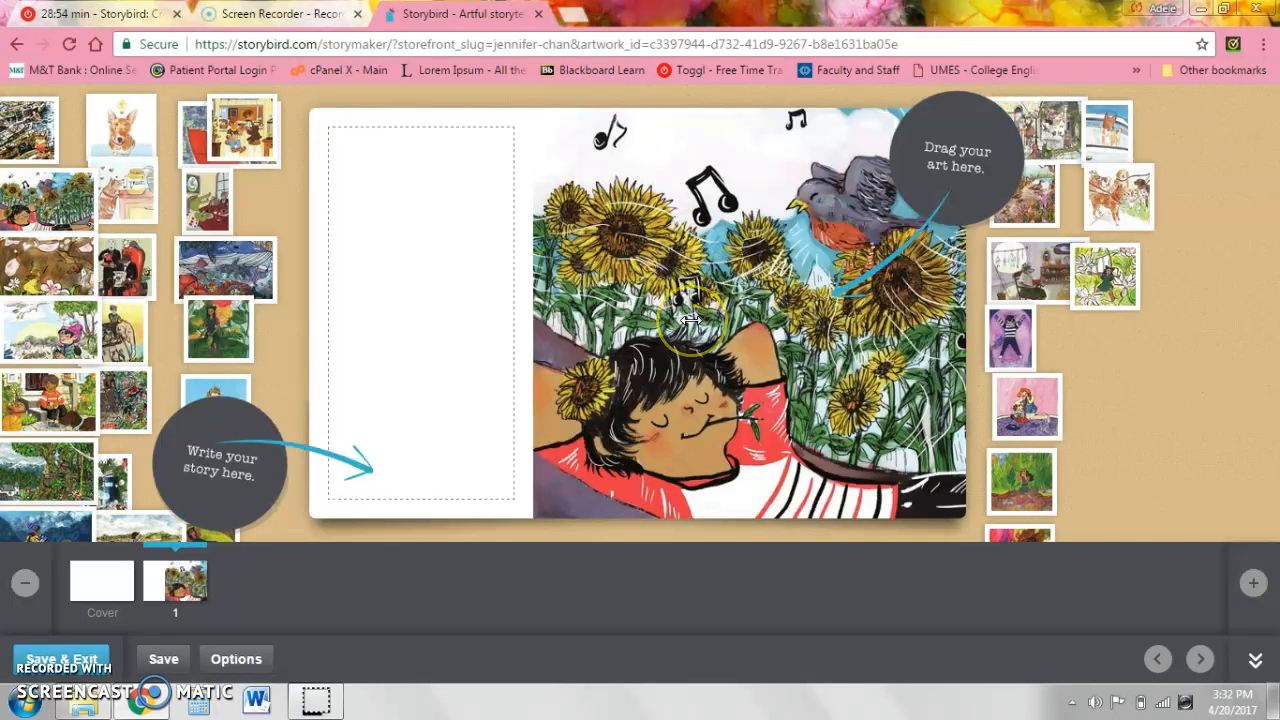
# Step: Replace page 1's sunflower art with the boy-and-dog artwork, positioned to leave the left side of the page free for text
pyautogui.moveTo(691, 320); pyautogui.dragTo(677, 261)
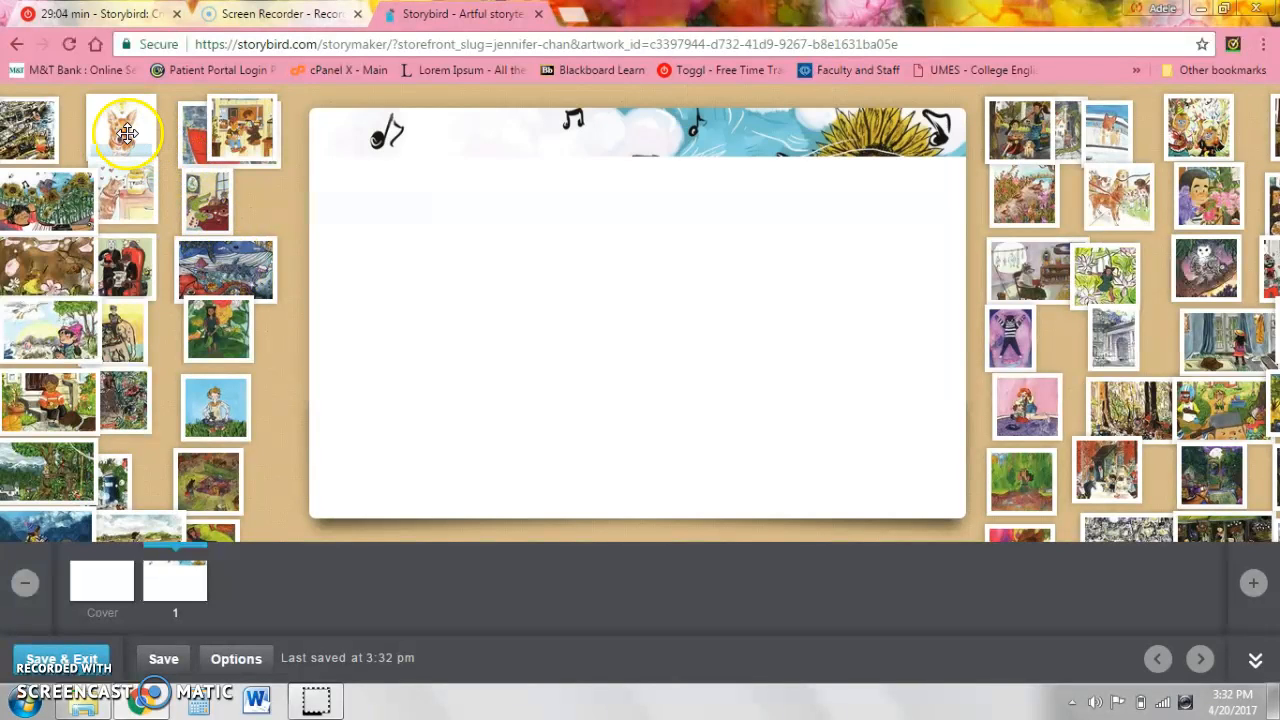
pyautogui.moveTo(64, 407); pyautogui.dragTo(643, 349)
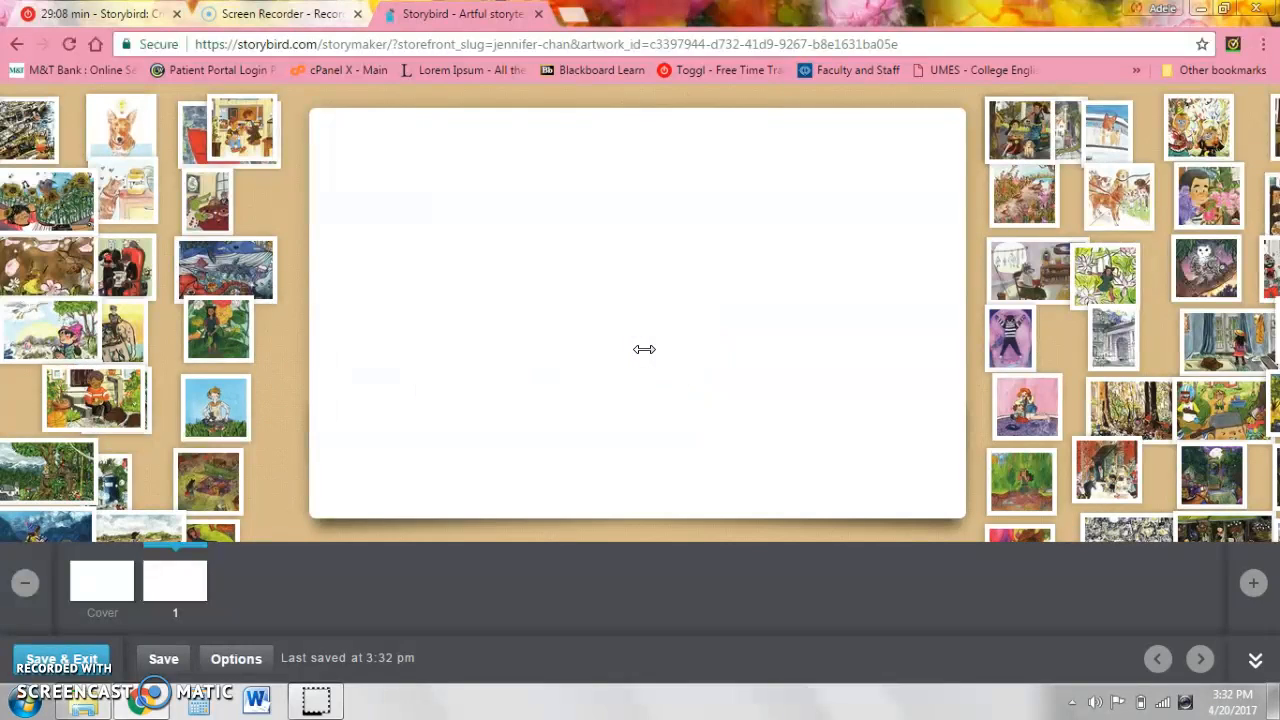
pyautogui.moveTo(52, 410); pyautogui.dragTo(52, 410)
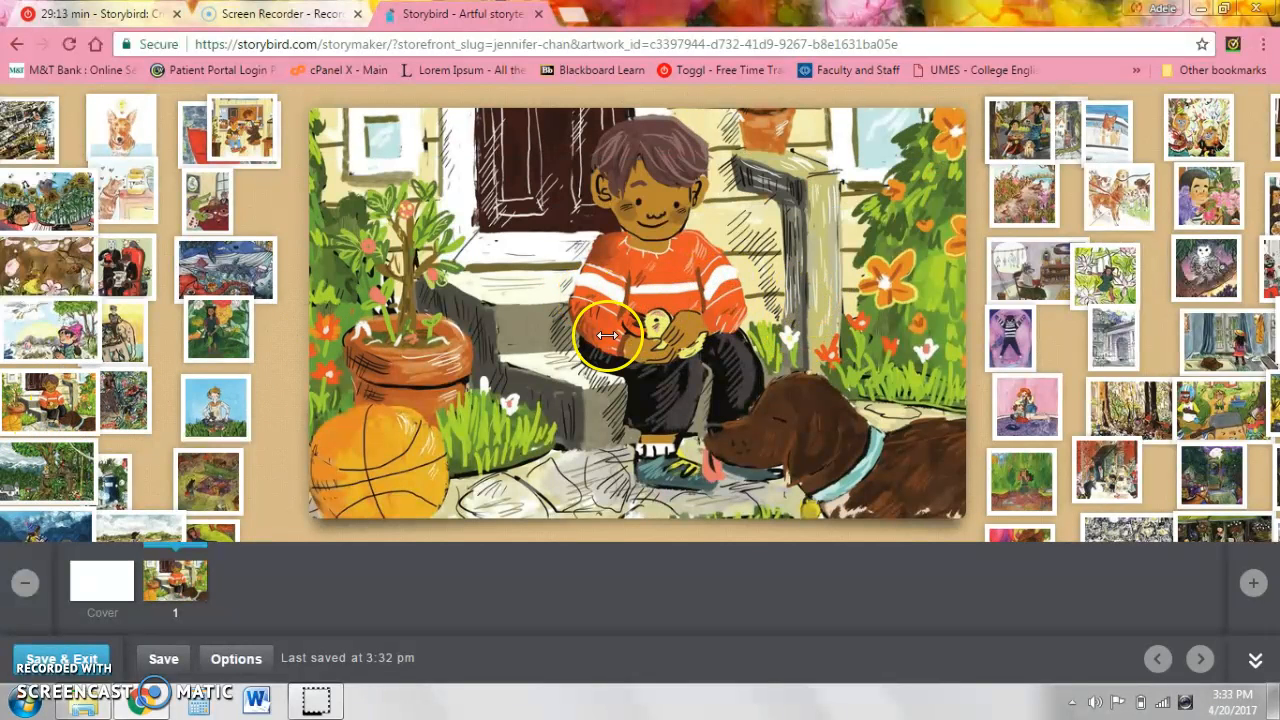
pyautogui.moveTo(448, 286); pyautogui.dragTo(797, 235)
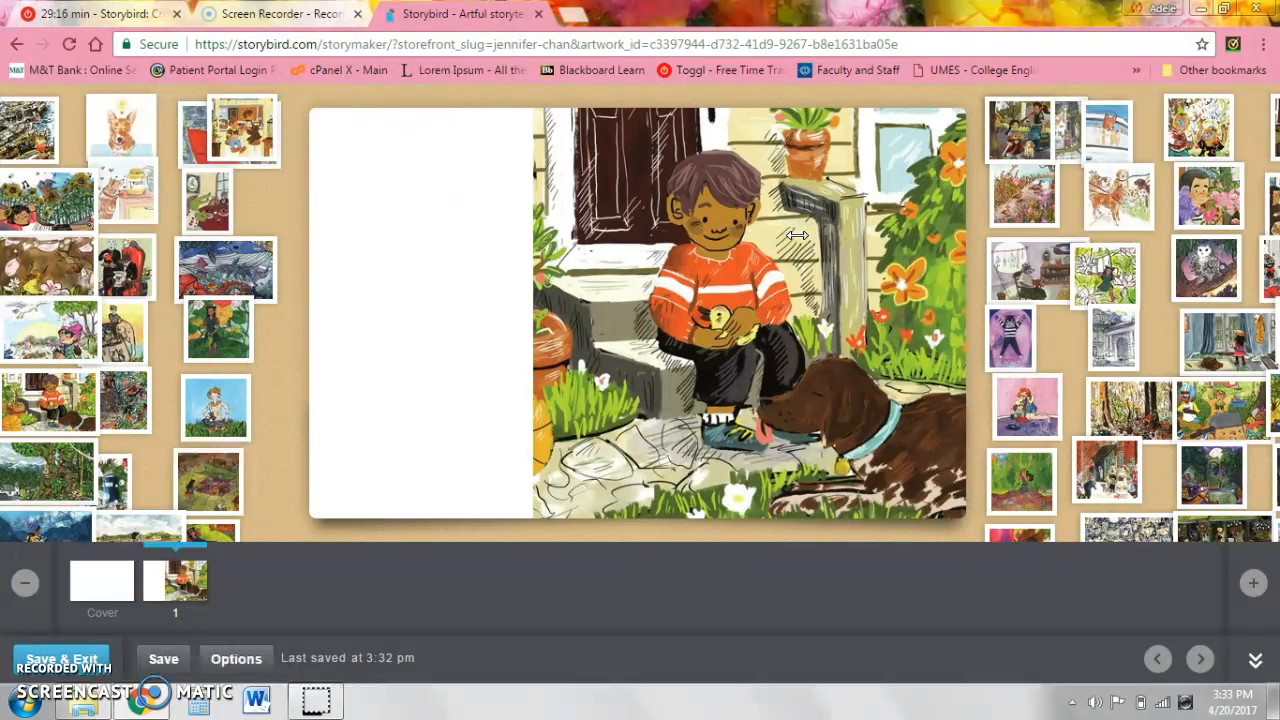
# Step: Write "The little boy sat on his step and held" in the text area of page 1
pyautogui.click(437, 189)
pyautogui.write('The little boy s')
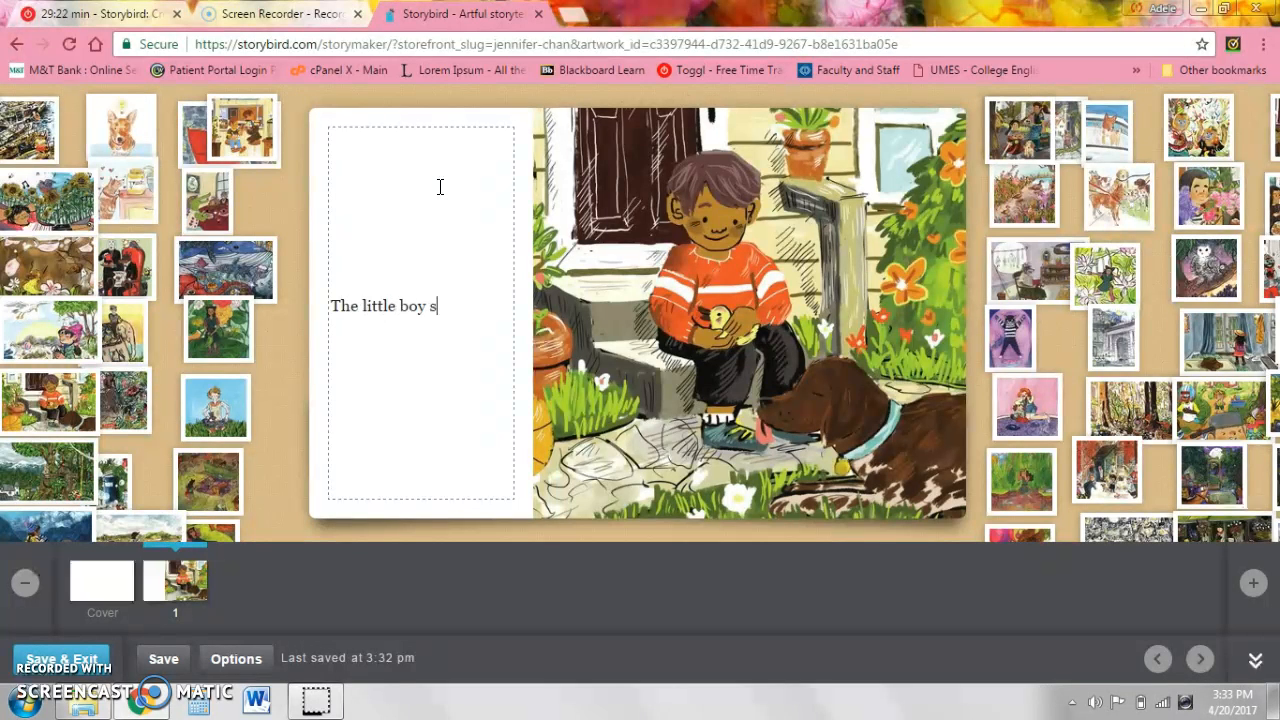
pyautogui.write('at on his st')
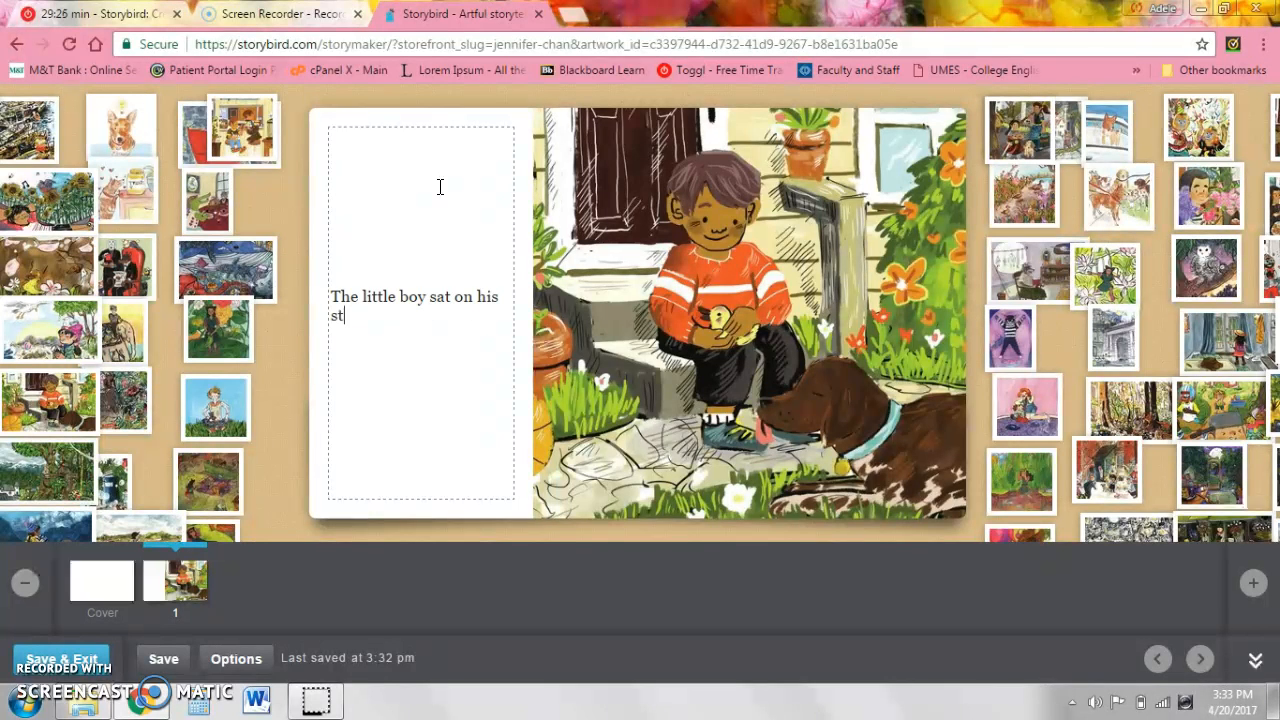
pyautogui.write('ep and held the')
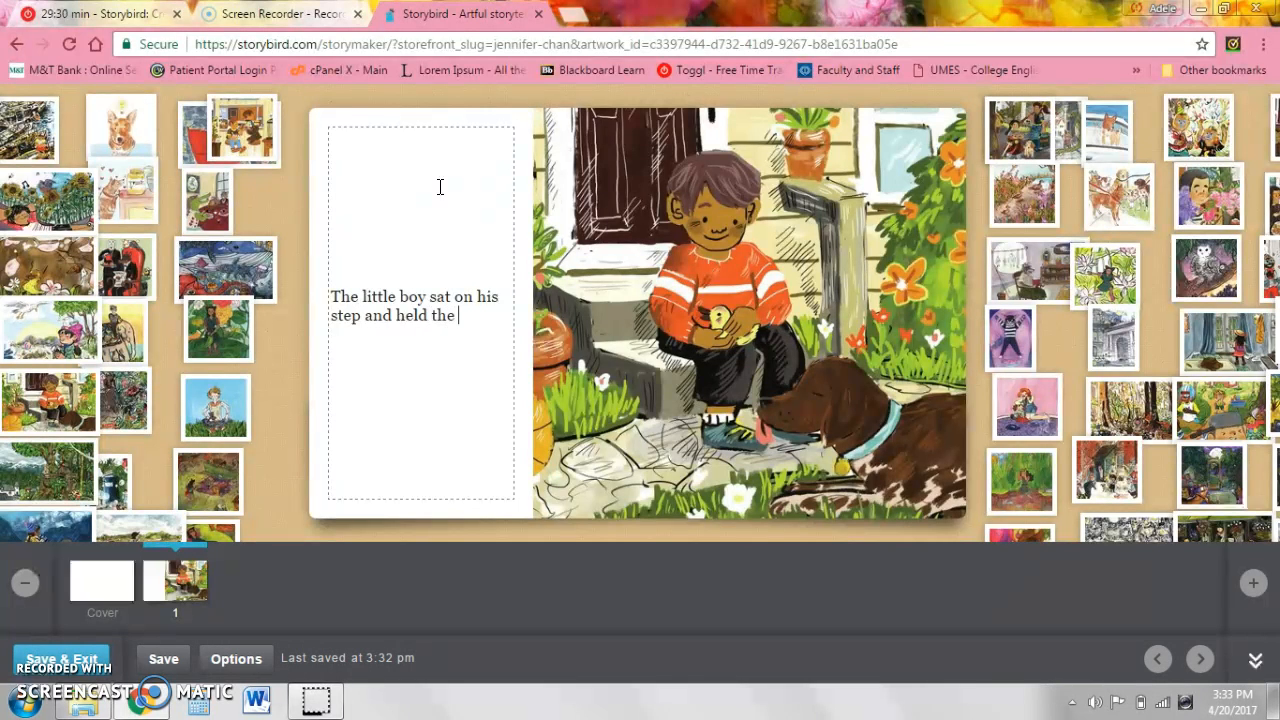
pyautogui.press('BackSpace')
pyautogui.press('BackSpace')
pyautogui.press('BackSpace')
pyautogui.press('BackSpace')
# Step: Add page 2 with the sunflower artwork on its left and the text "As the boy slept until the blue sky, a bird sung a meoldy."
pyautogui.click(1261, 572)
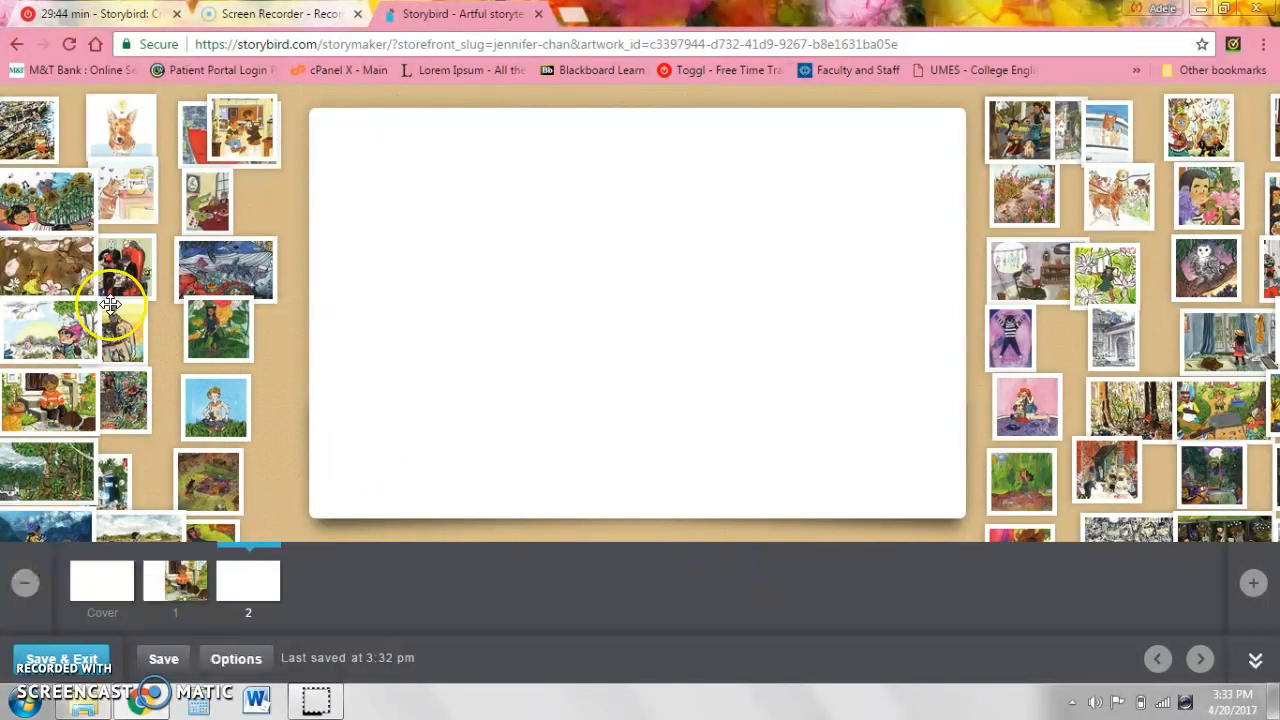
pyautogui.moveTo(62, 201); pyautogui.dragTo(468, 276)
pyautogui.click(866, 249)
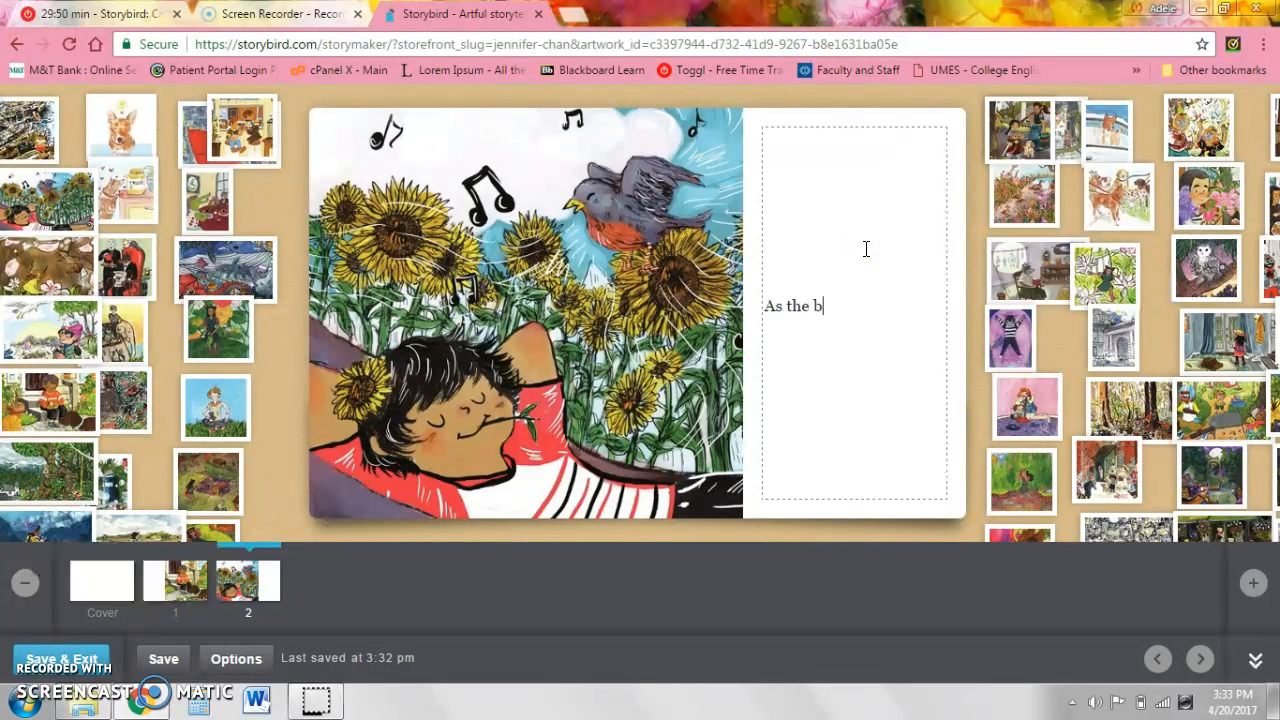
pyautogui.write('As the boy slept until the blue sky, ')
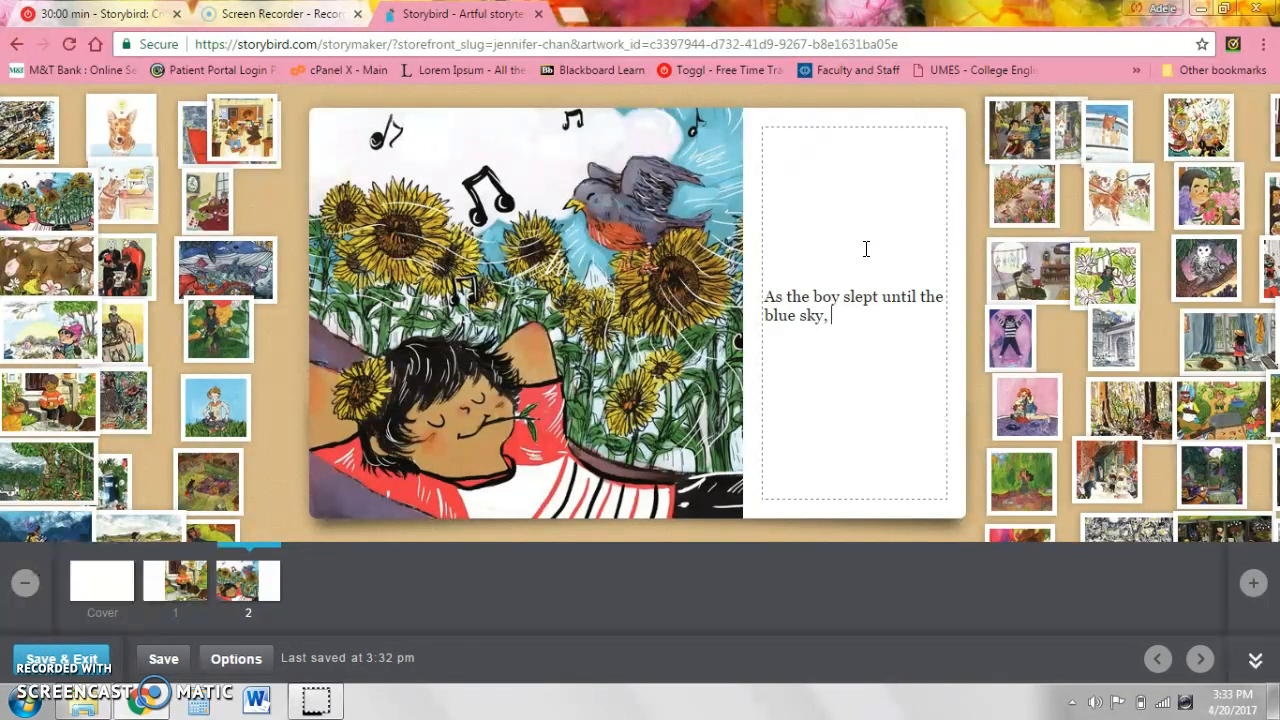
pyautogui.write('a bird sung a')
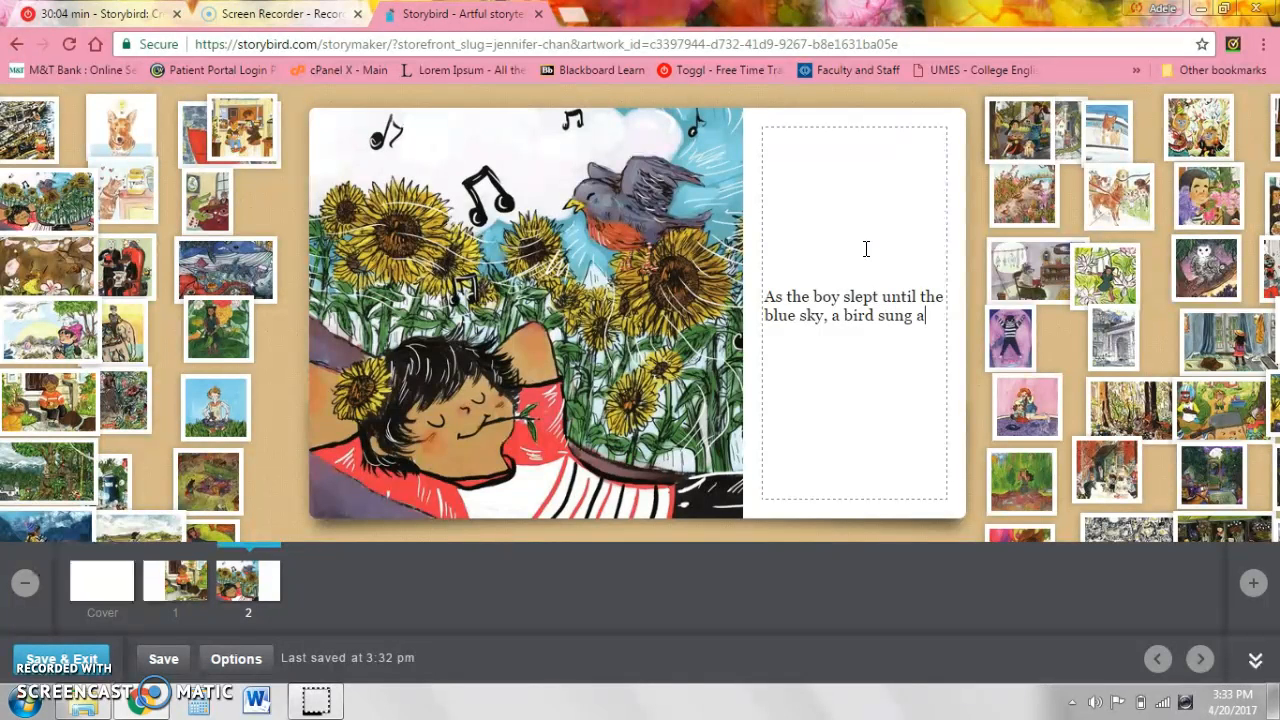
pyautogui.write(' me')
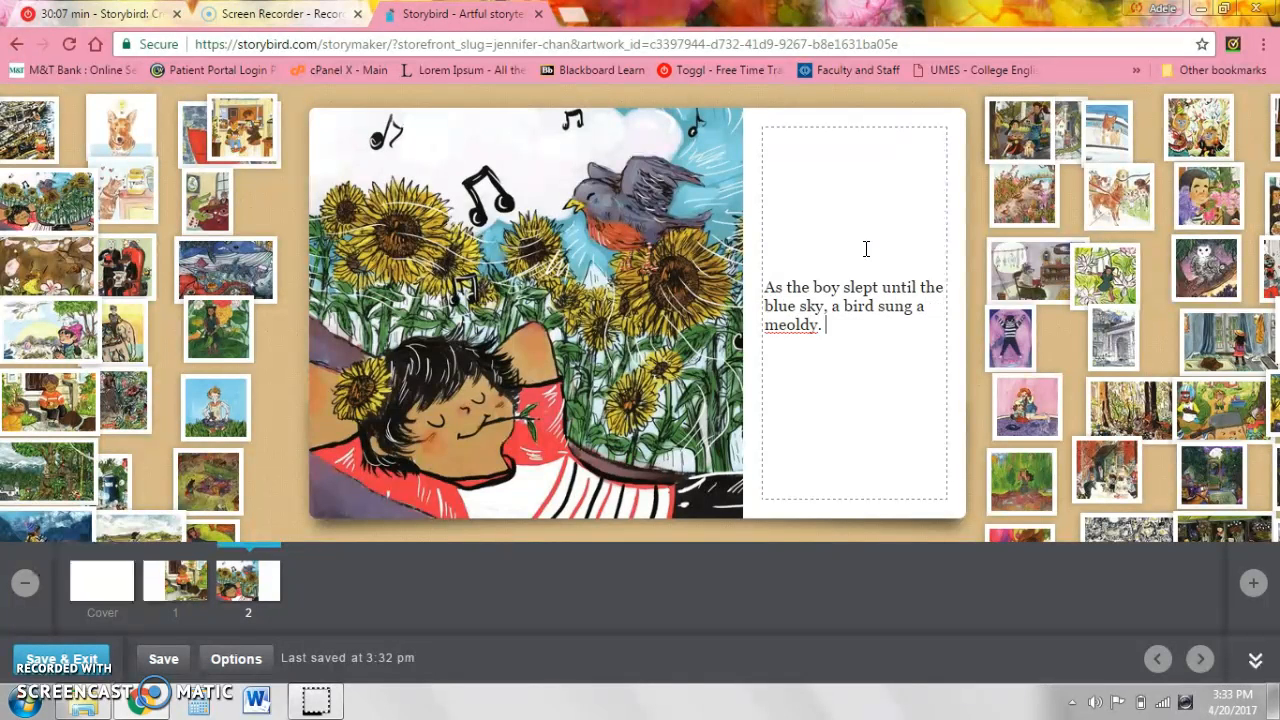
pyautogui.write('lod')
pyautogui.click(729, 623)
# Step: Open the book's cover for editing and try to place the artwork of the figure among green leaves on it
pyautogui.click(80, 587)
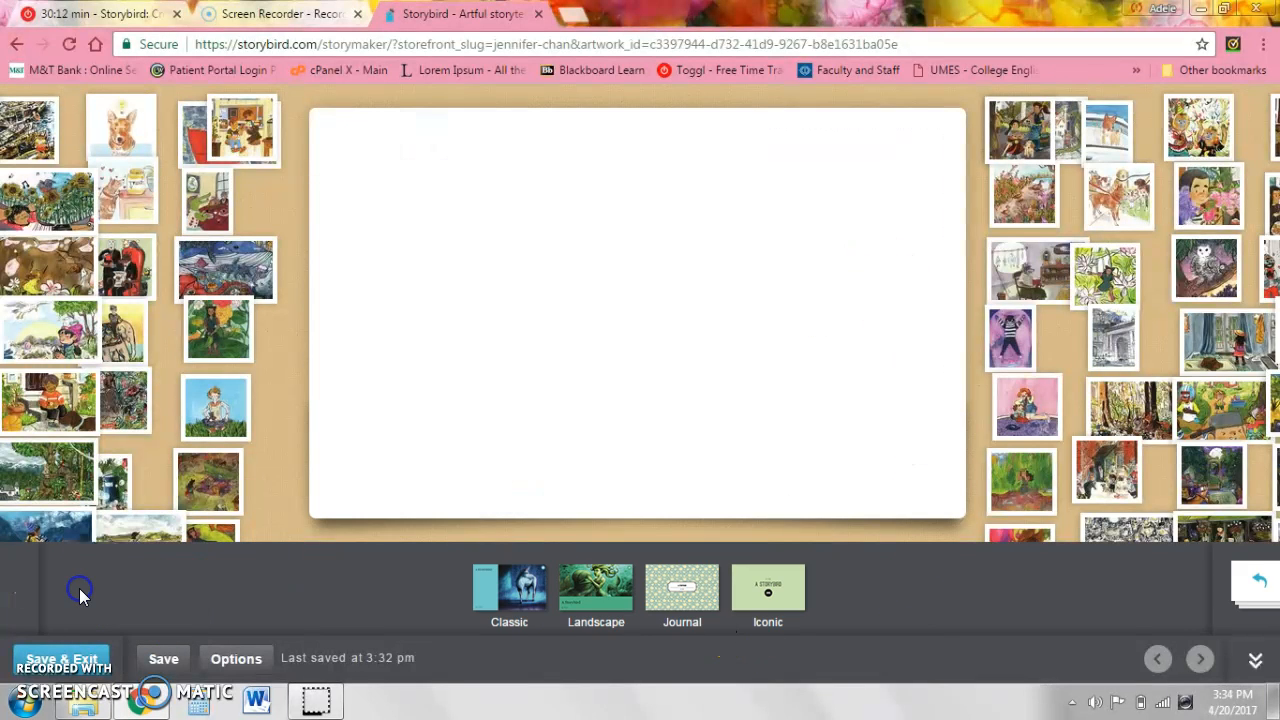
pyautogui.moveTo(218, 330); pyautogui.dragTo(774, 275)
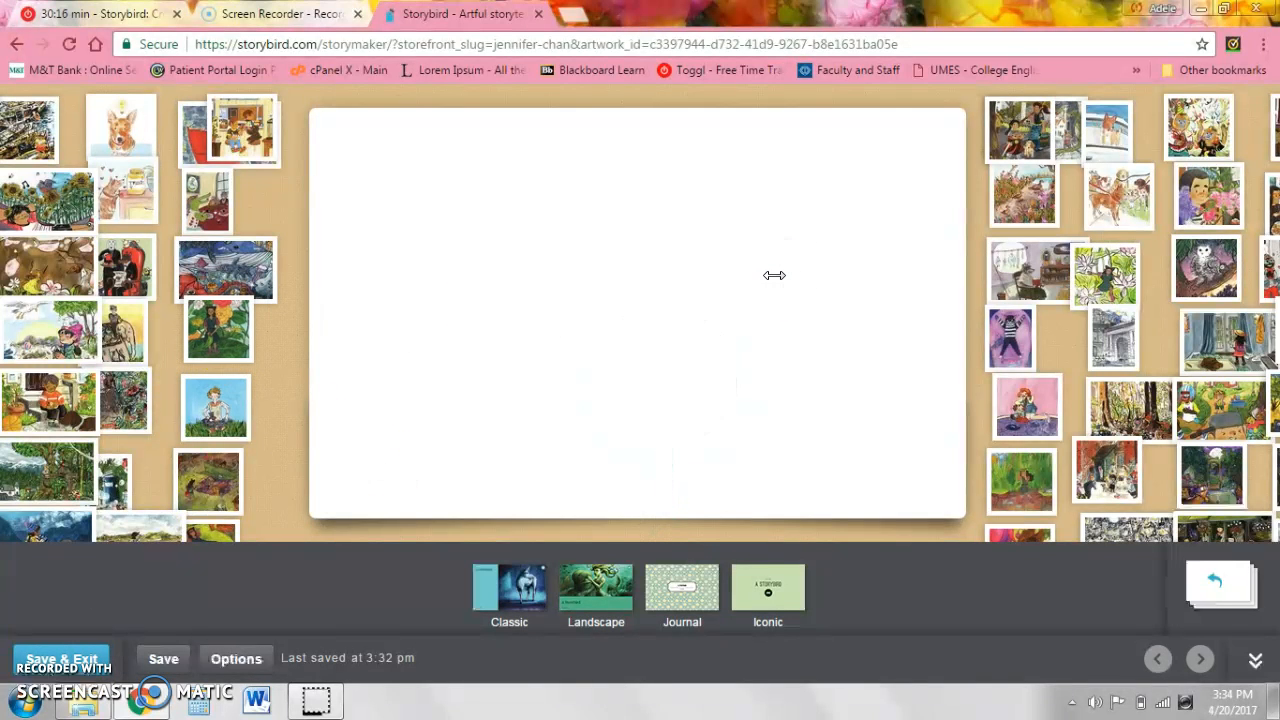
pyautogui.moveTo(218, 330); pyautogui.dragTo(662, 266)
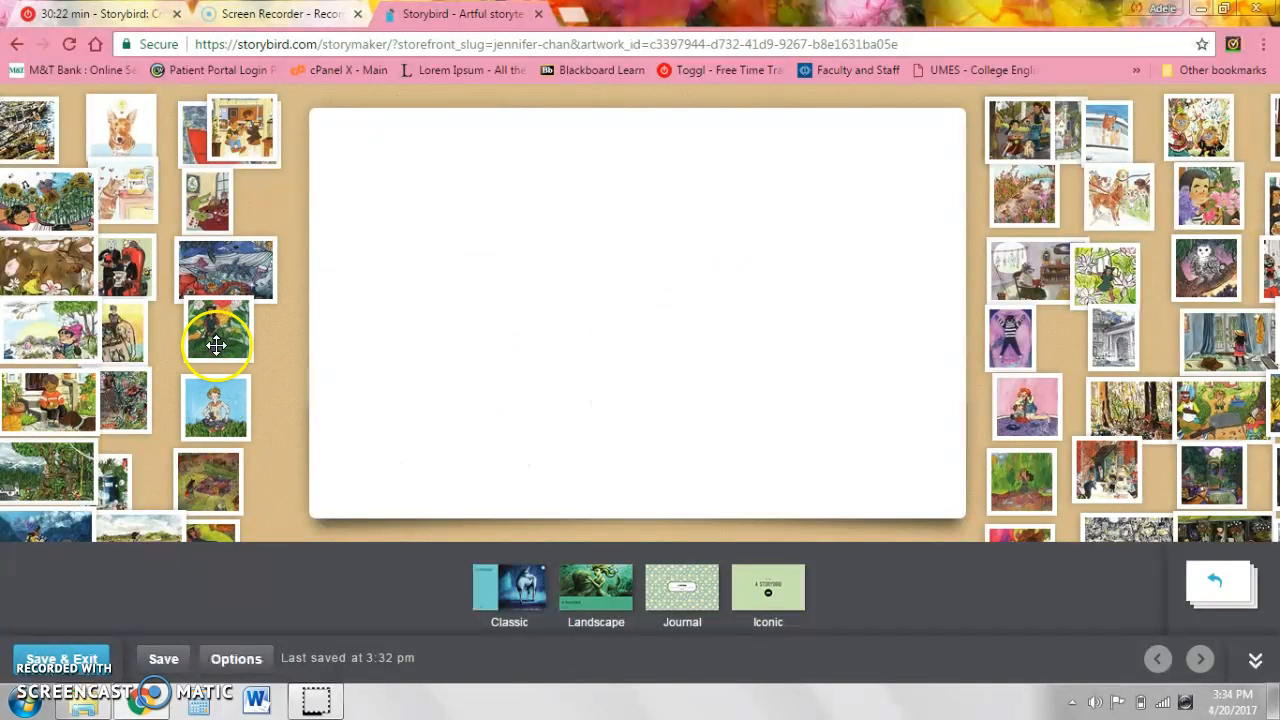
pyautogui.moveTo(221, 323); pyautogui.dragTo(690, 334)
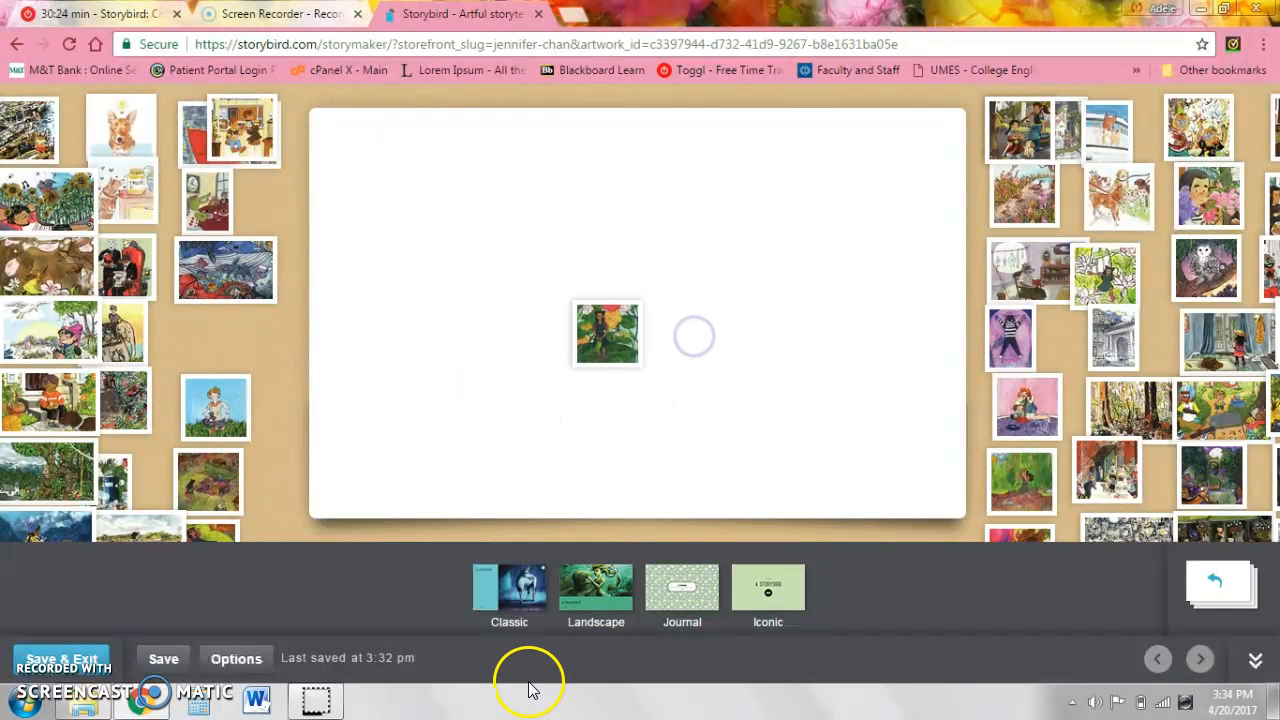
# Step: Try the Classic and Landscape layouts on the book cover
pyautogui.click(512, 596)
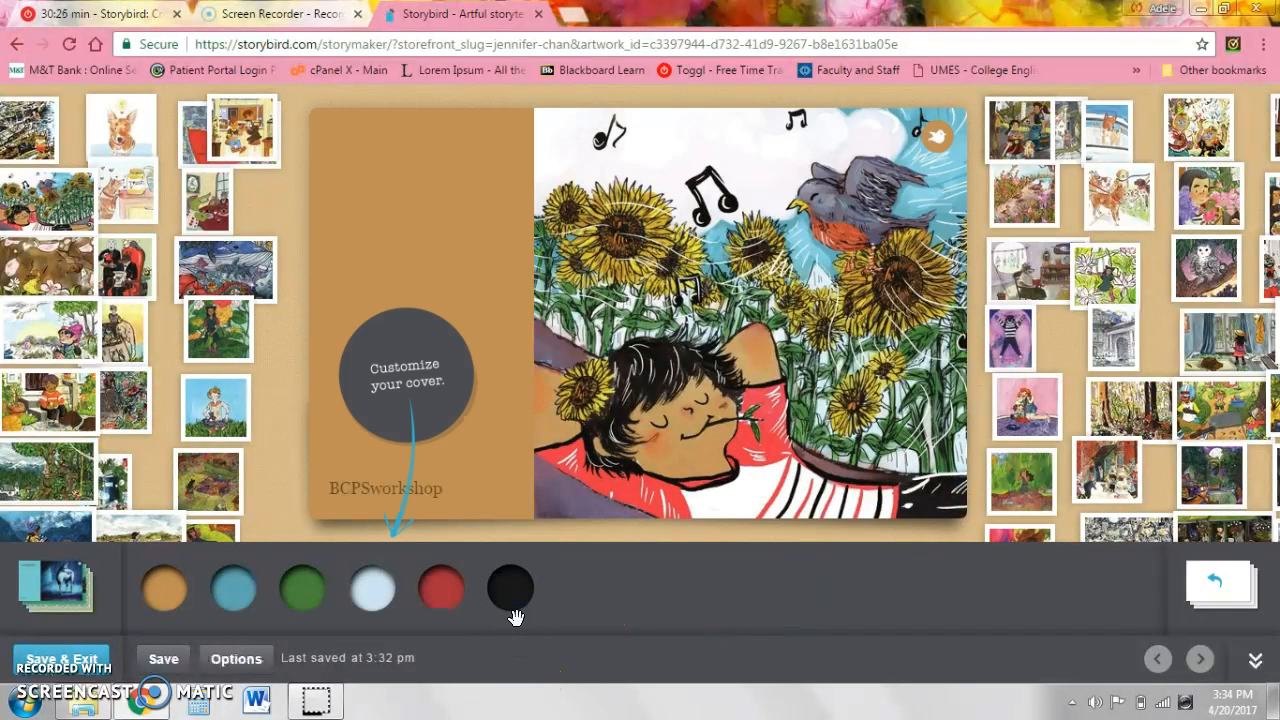
pyautogui.click(45, 587)
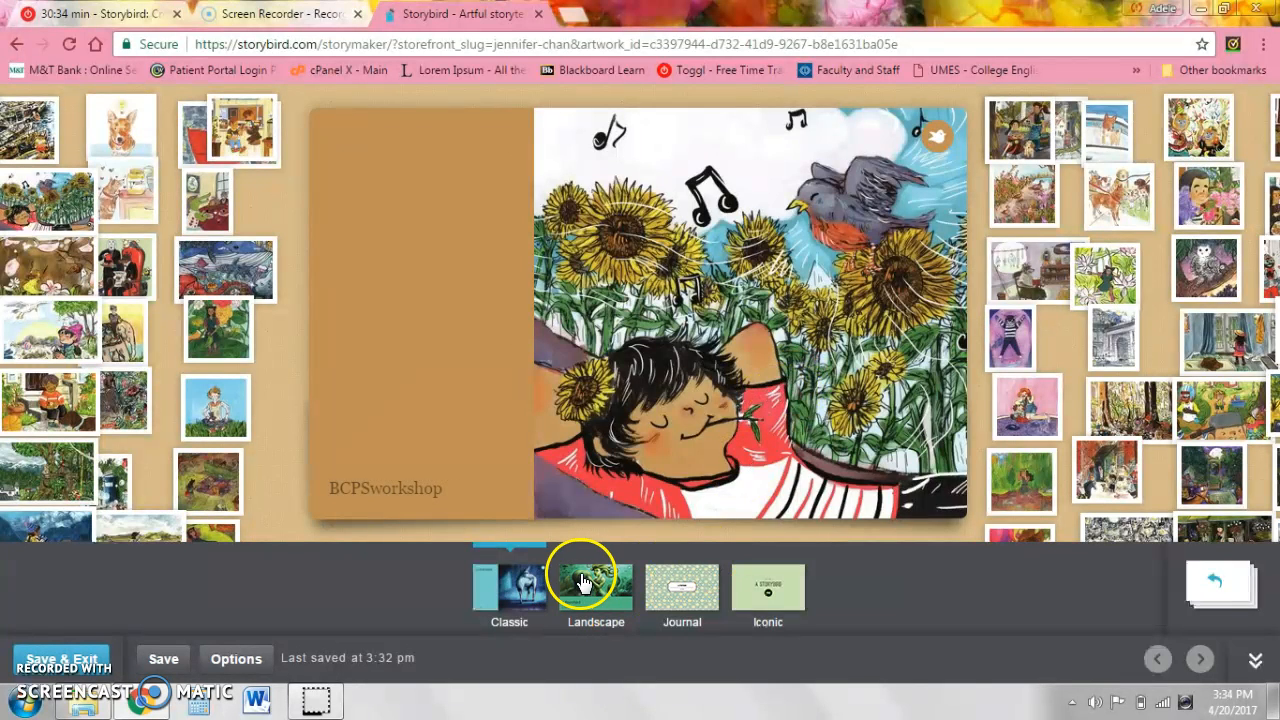
pyautogui.click(572, 606)
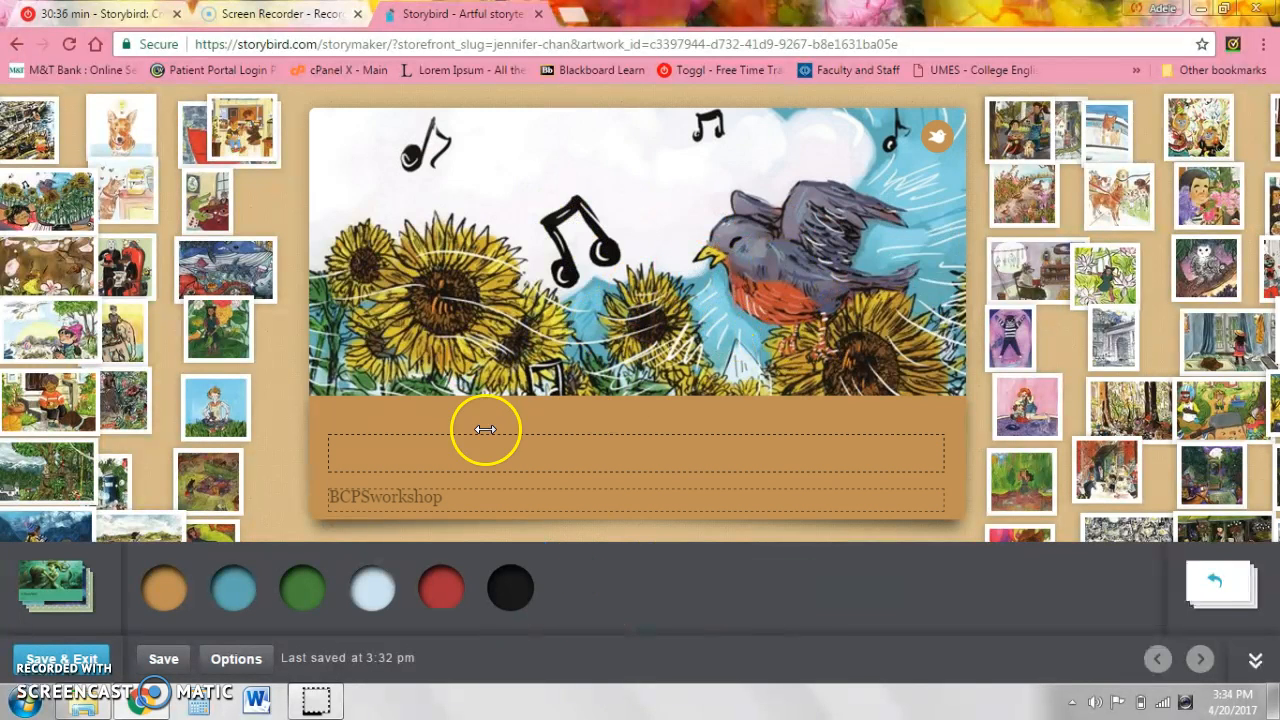
# Step: Apply the Journal cover layout, try the two plaid patterns, set the pink hearts pattern and return to the layout choices
pyautogui.click(75, 580)
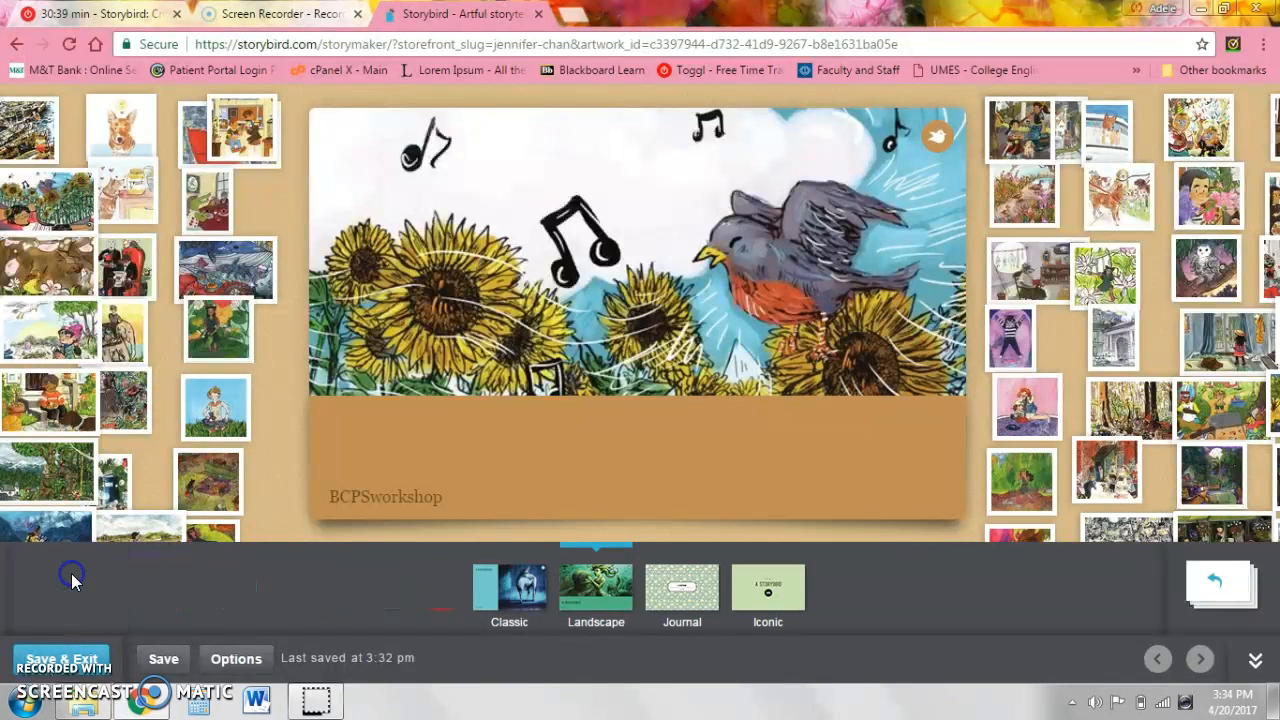
pyautogui.click(691, 587)
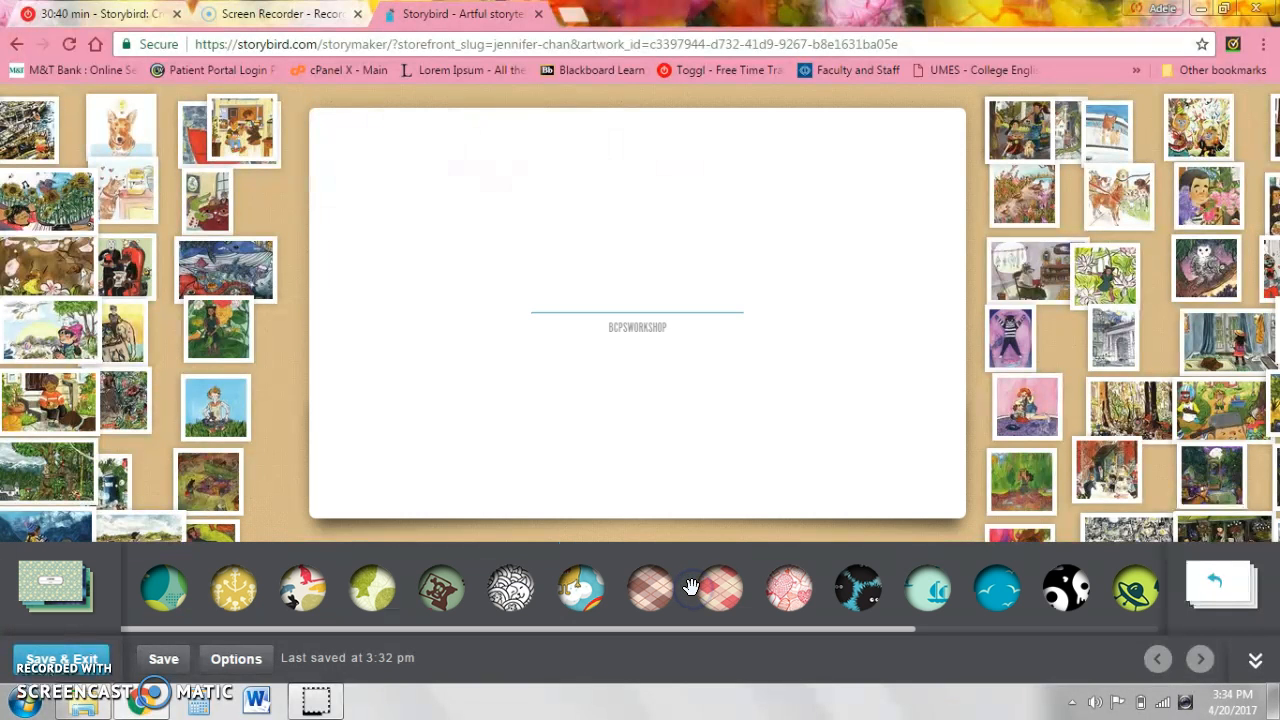
pyautogui.click(648, 600)
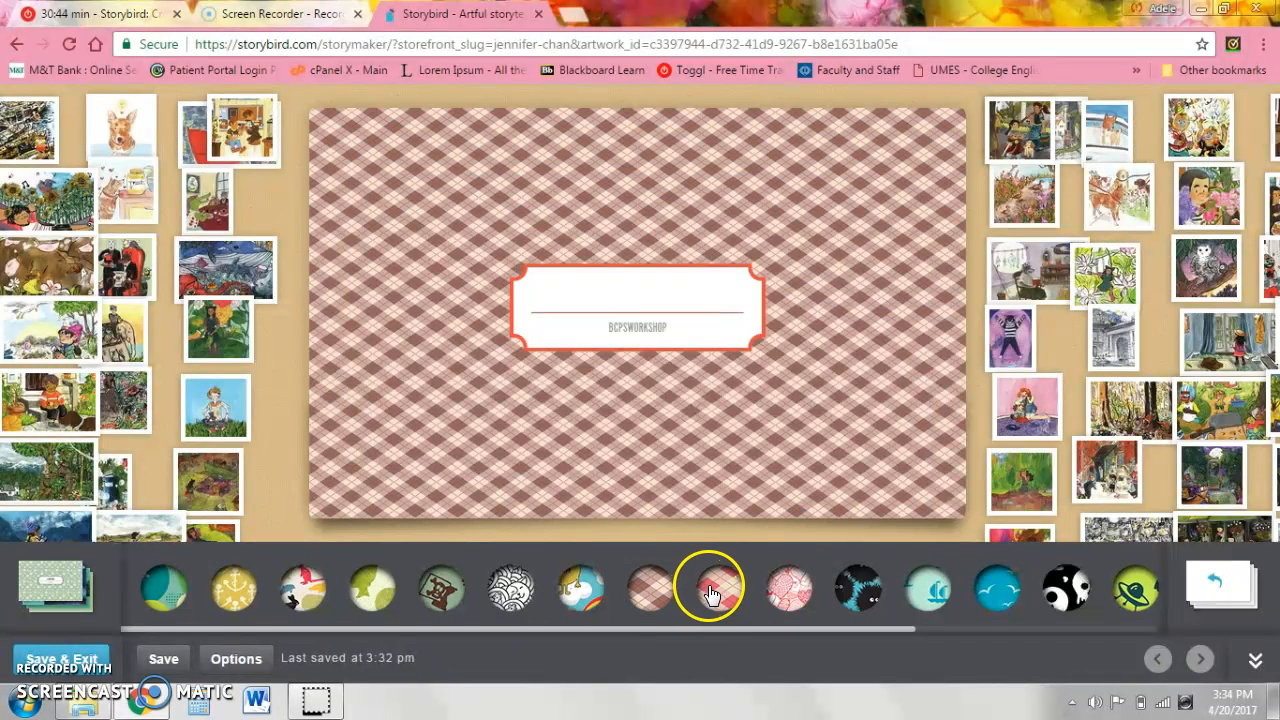
pyautogui.click(711, 593)
pyautogui.click(778, 597)
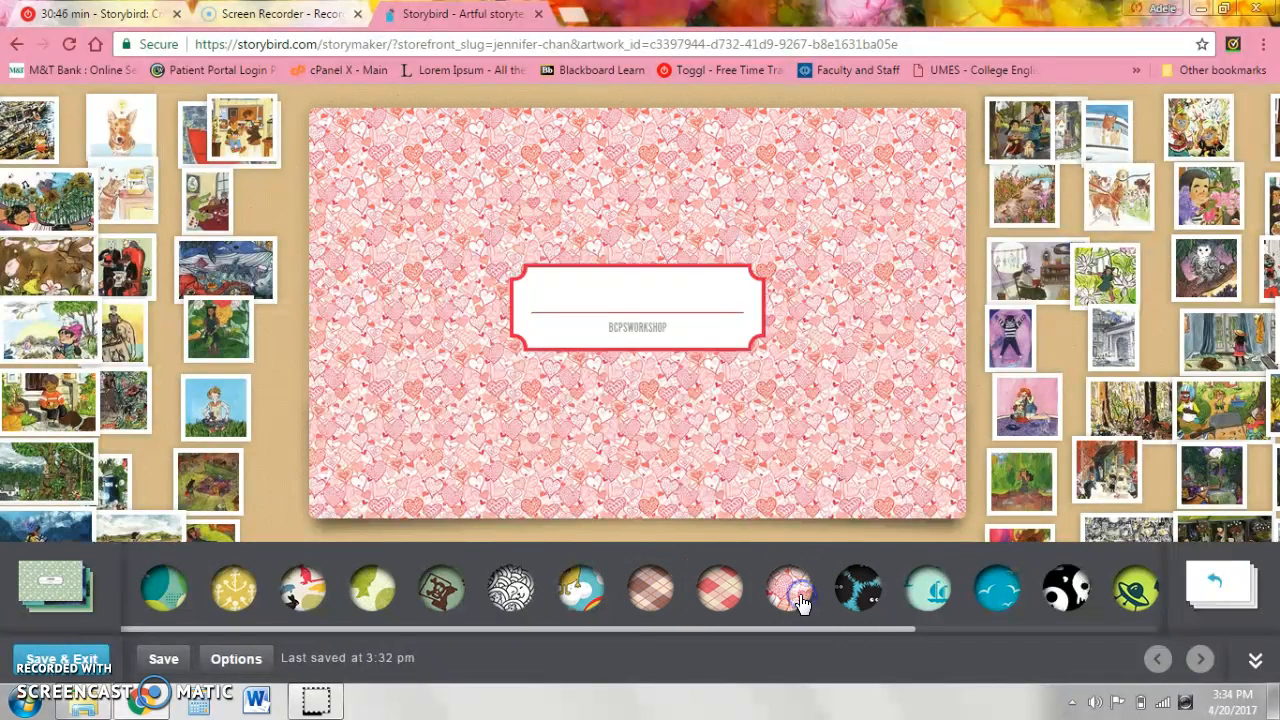
pyautogui.click(57, 578)
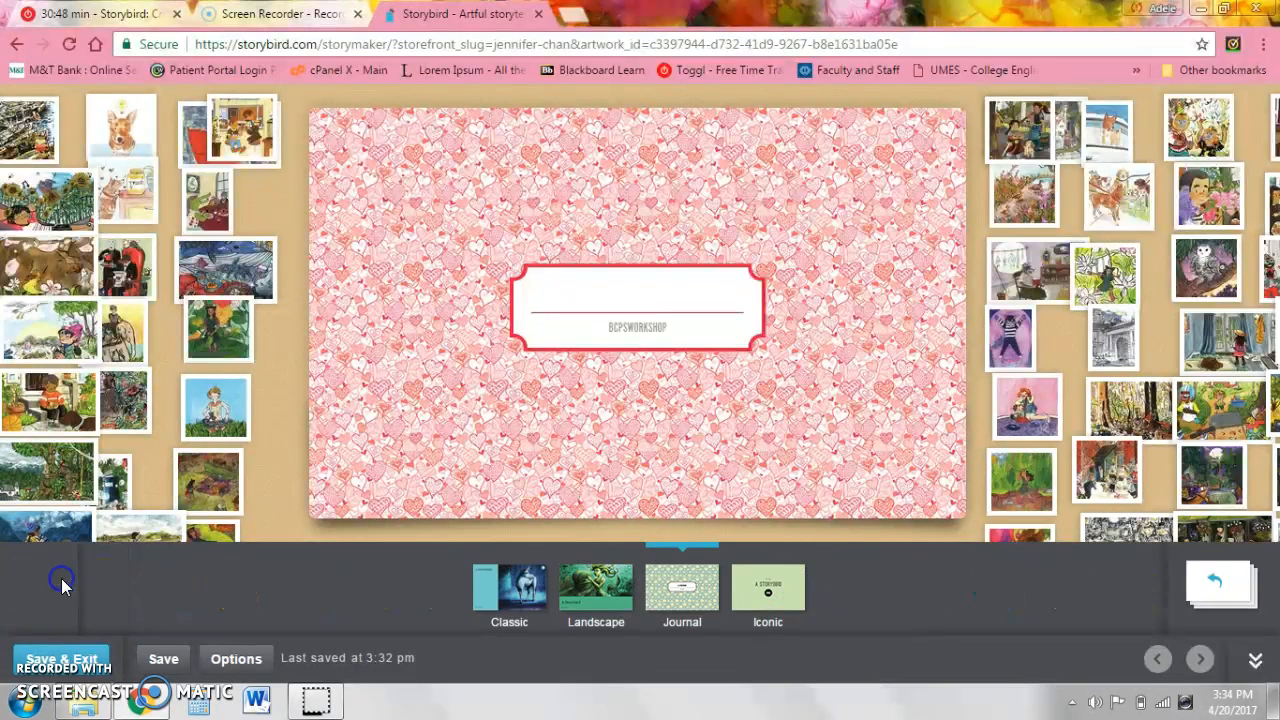
# Step: Try the Iconic layout on the cover, apply Classic instead and enter the title "The Little Boy Explores"
pyautogui.click(763, 585)
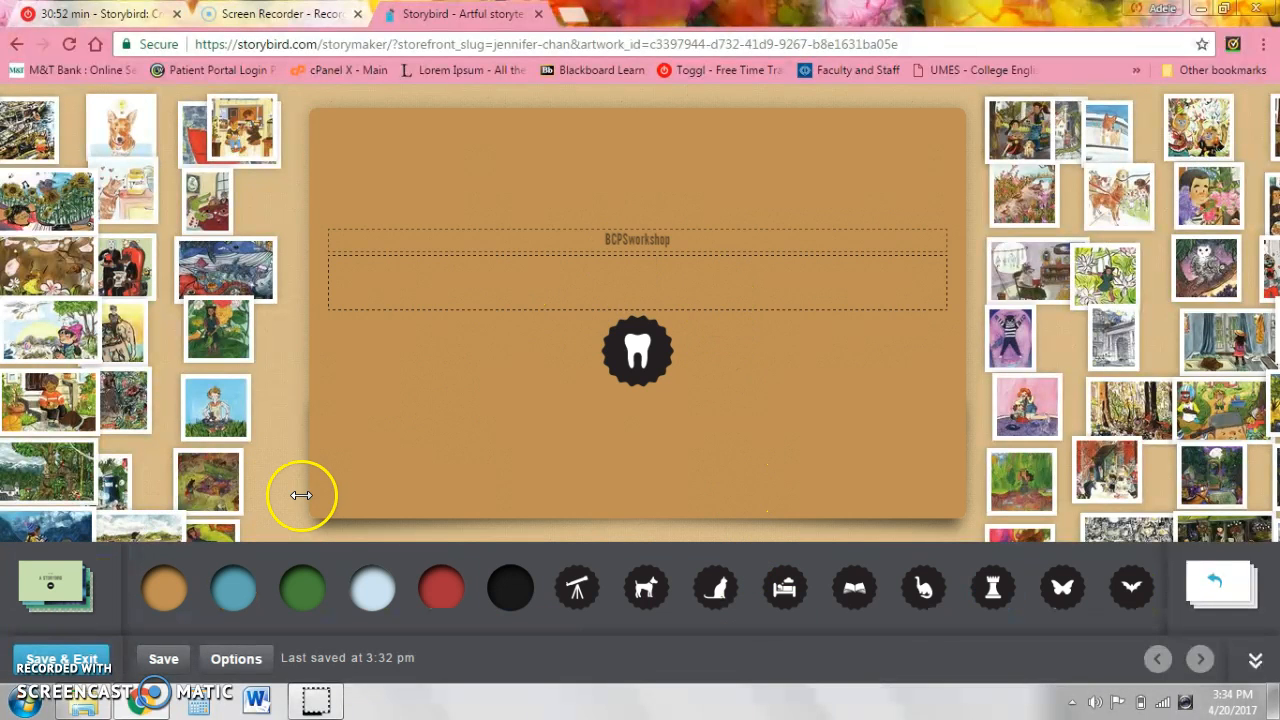
pyautogui.click(51, 590)
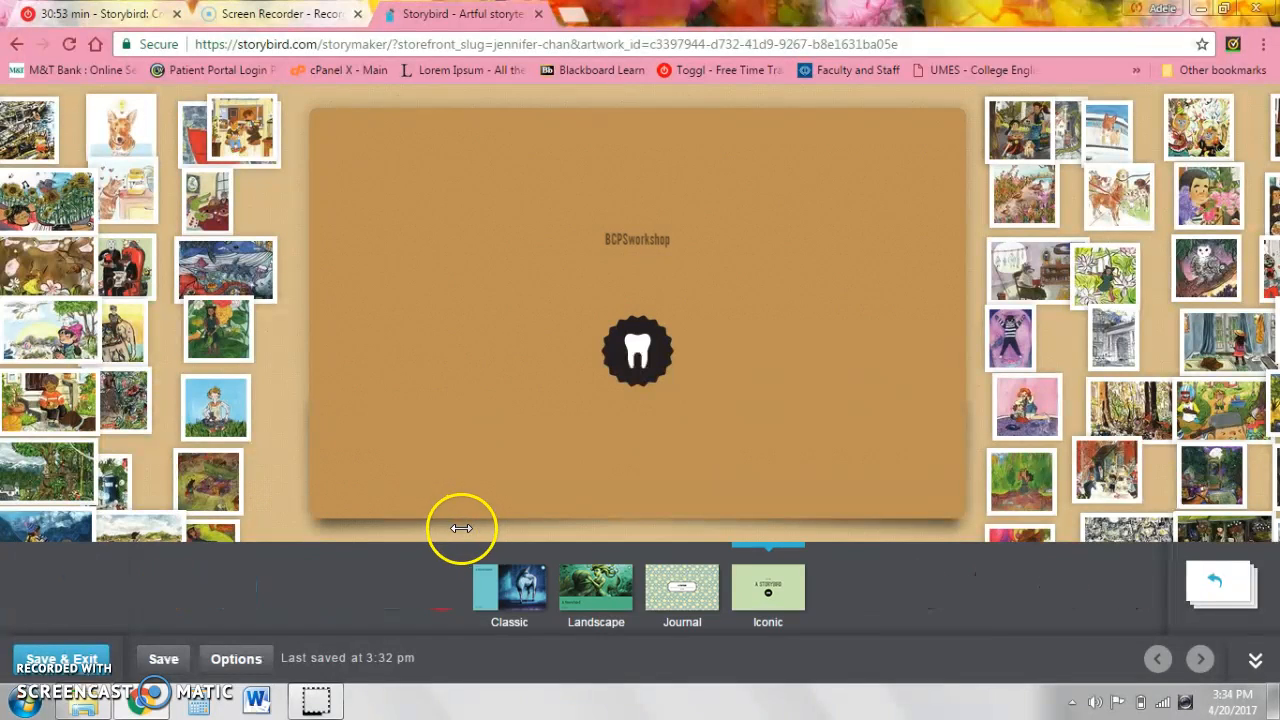
pyautogui.click(487, 590)
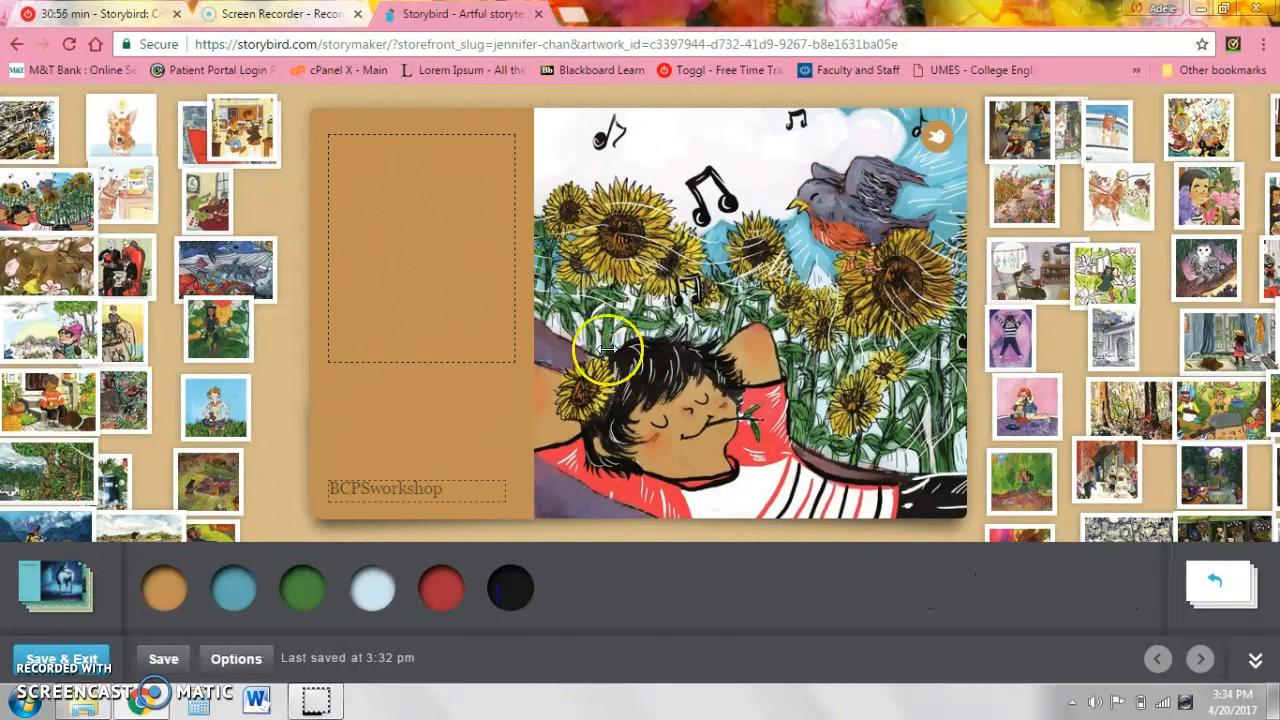
pyautogui.click(453, 219)
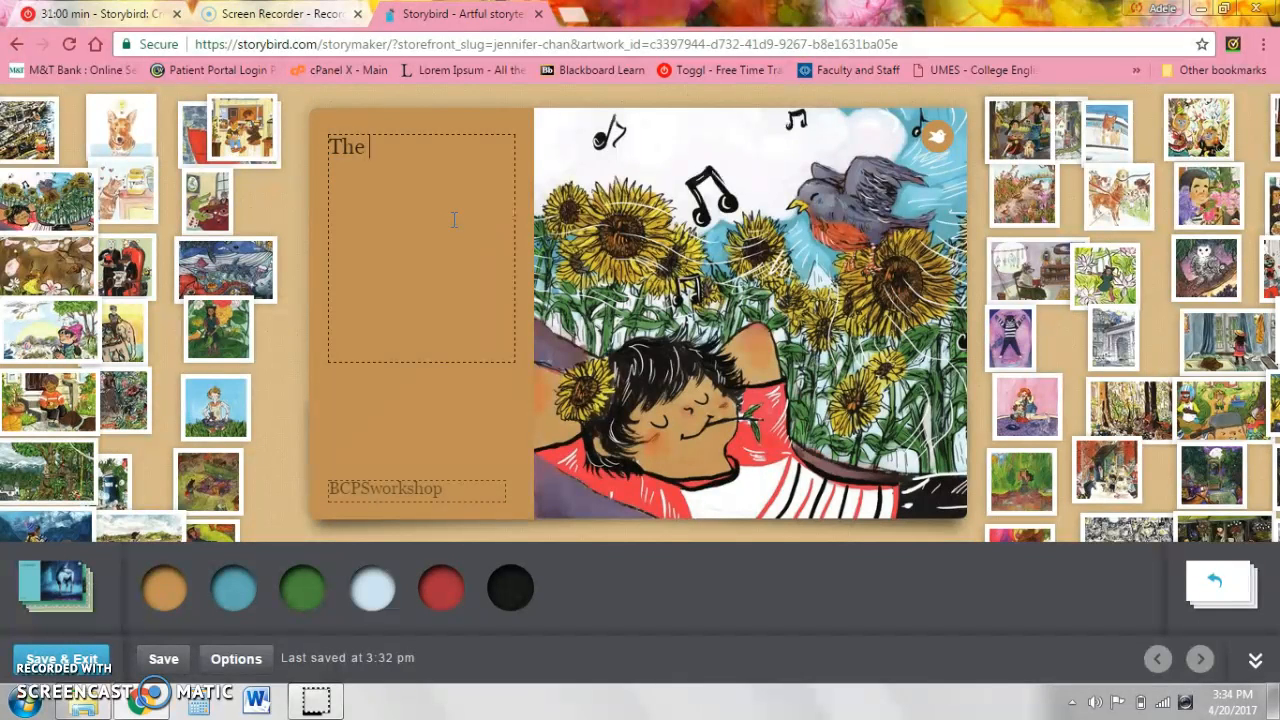
pyautogui.write('The Little Boy Explores')
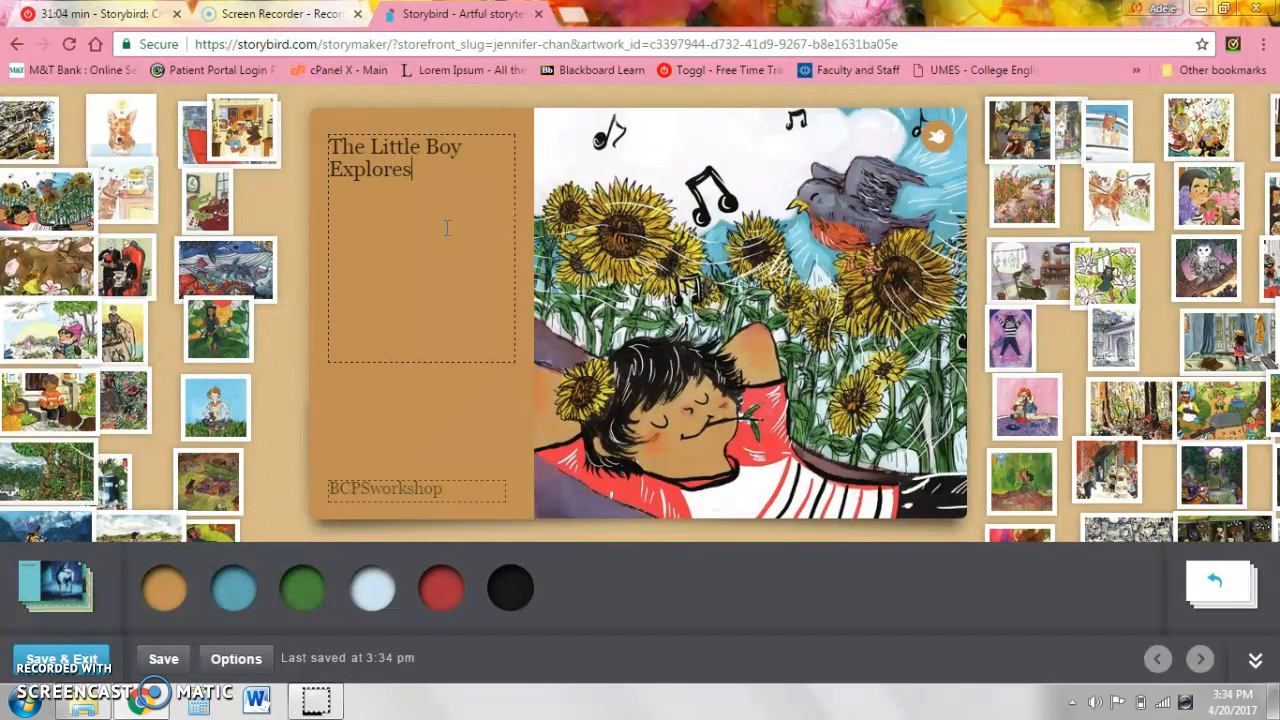
# Step: Save and exit the book, and publish the story privately without a summary
pyautogui.click(80, 668)
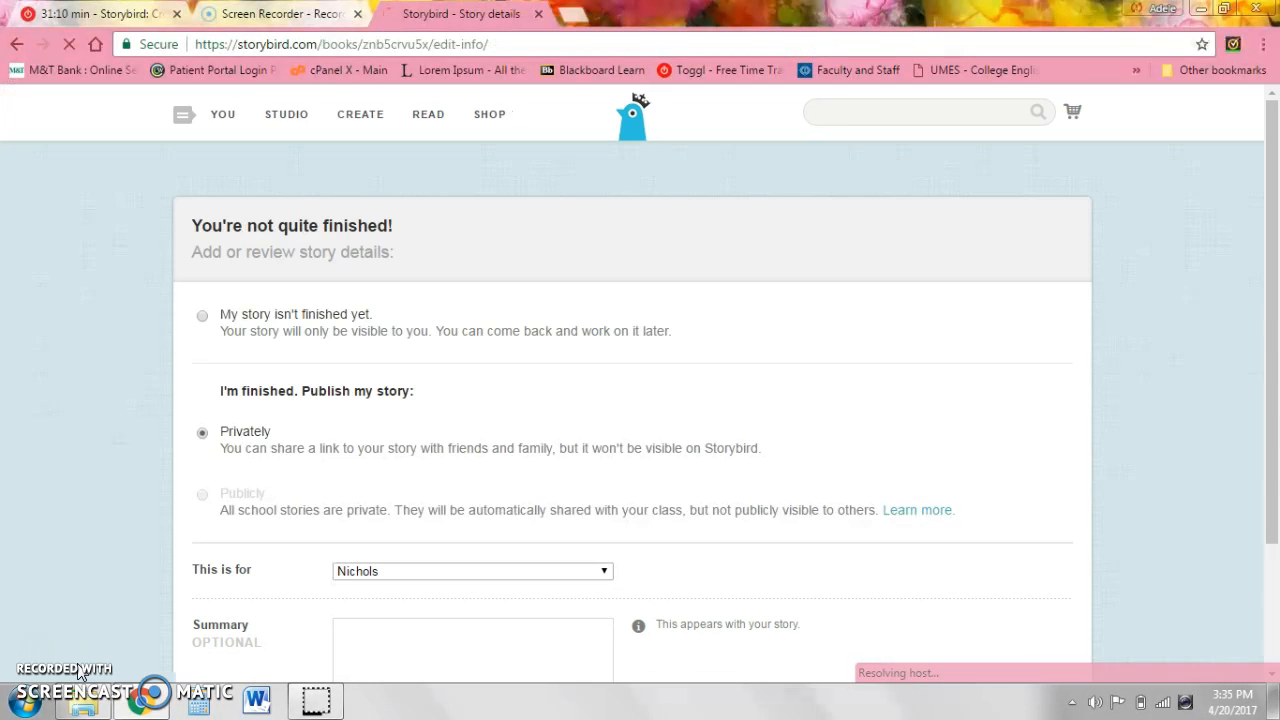
pyautogui.moveTo(1273, 310); pyautogui.dragTo(1275, 383)
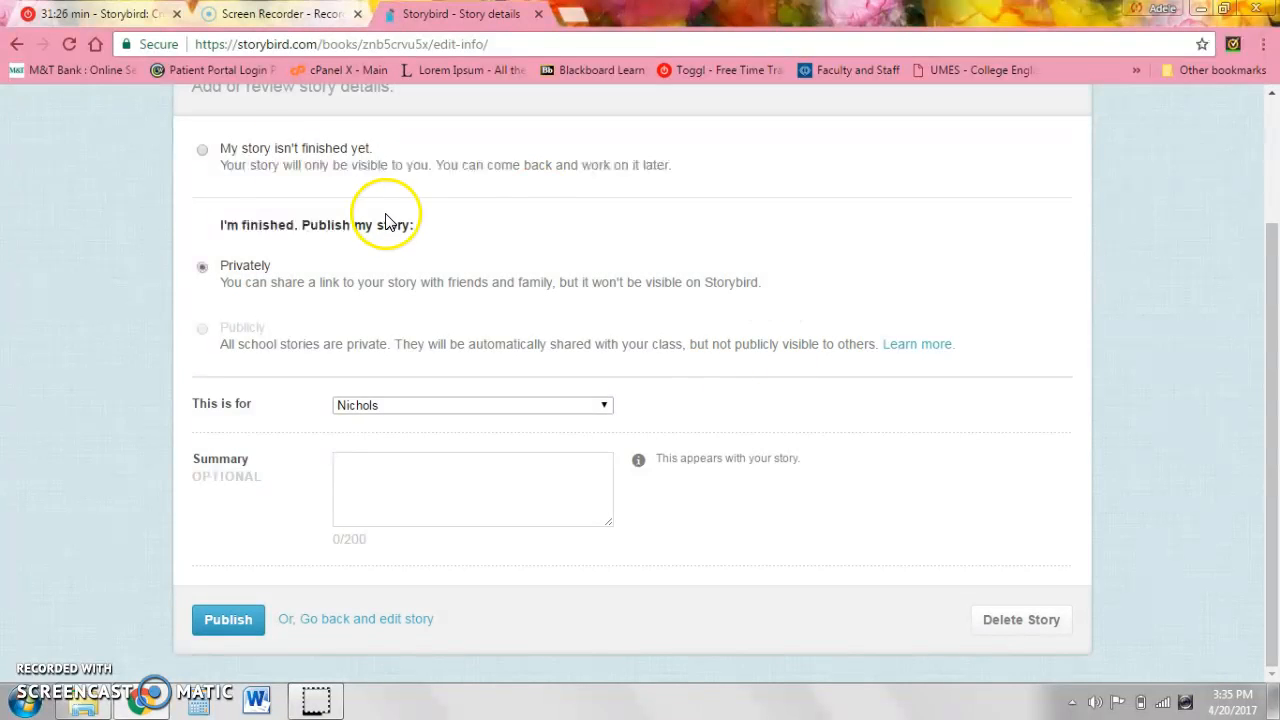
pyautogui.click(202, 150)
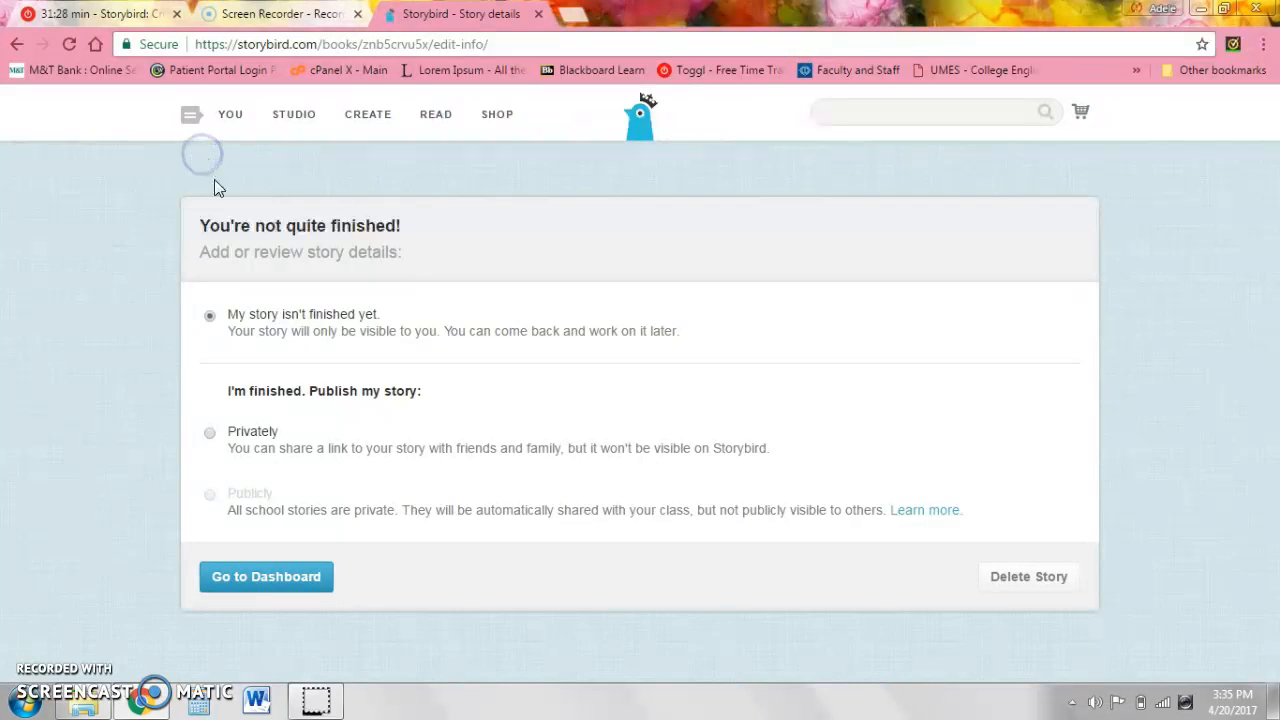
pyautogui.click(209, 431)
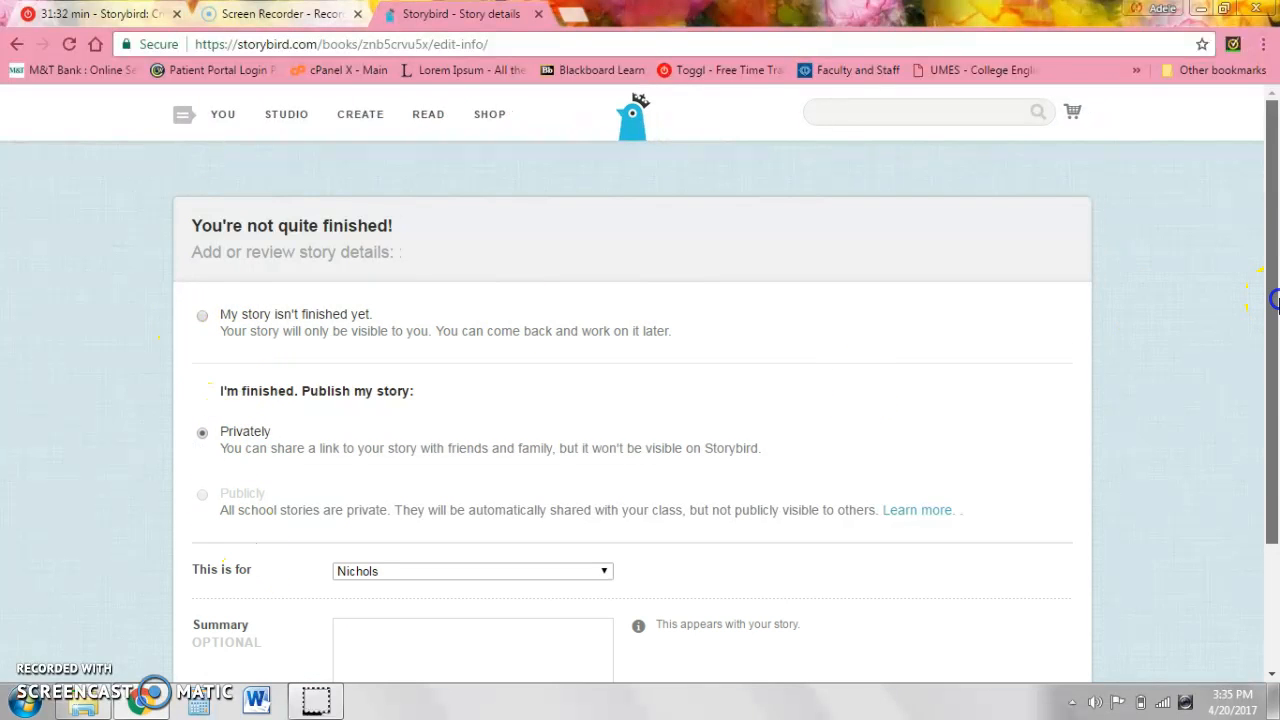
pyautogui.moveTo(1275, 300); pyautogui.dragTo(1275, 422)
pyautogui.click(215, 624)
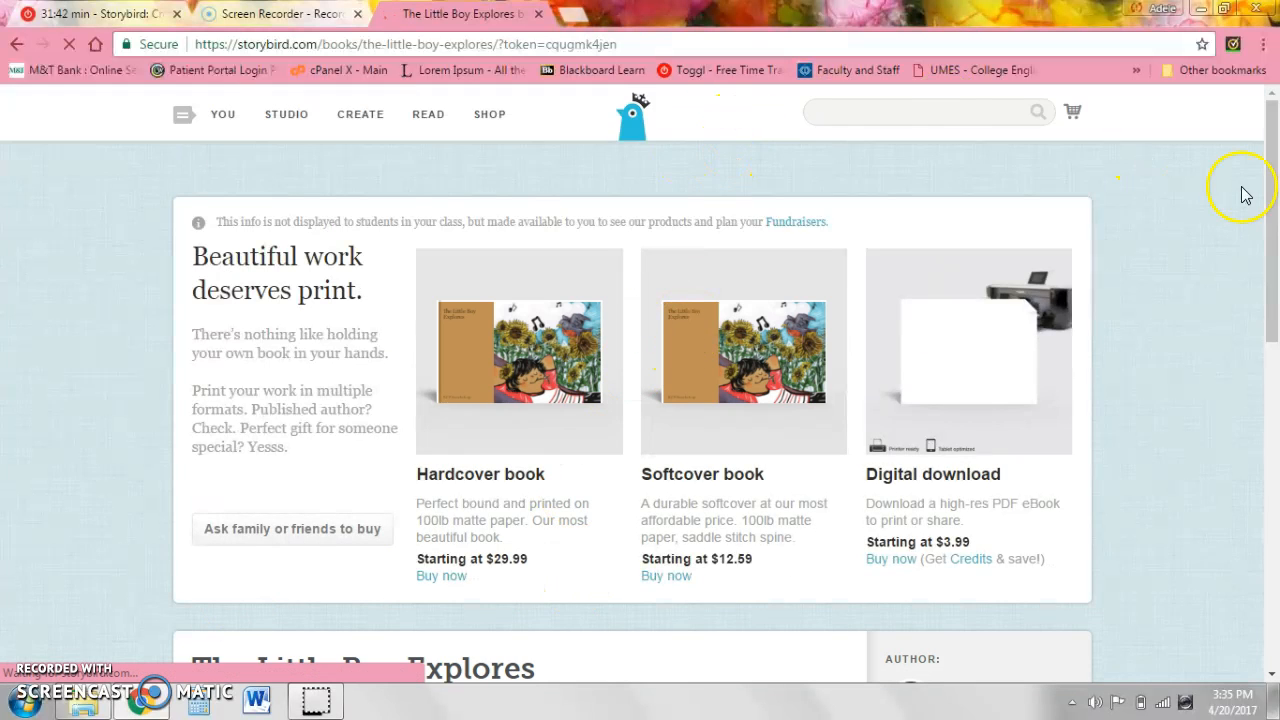
pyautogui.moveTo(1272, 218); pyautogui.dragTo(1273, 180)
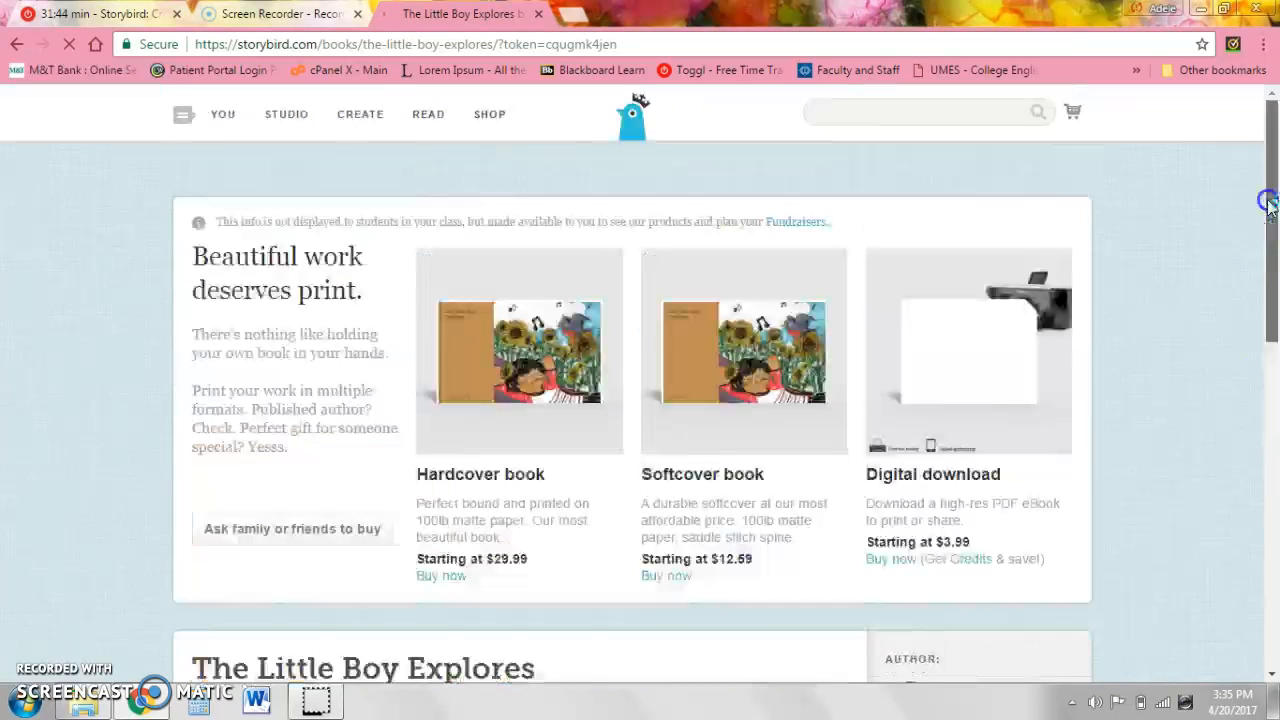
# Step: Start a new poem from the artwork of the swimmer among the pool floats
pyautogui.click(347, 117)
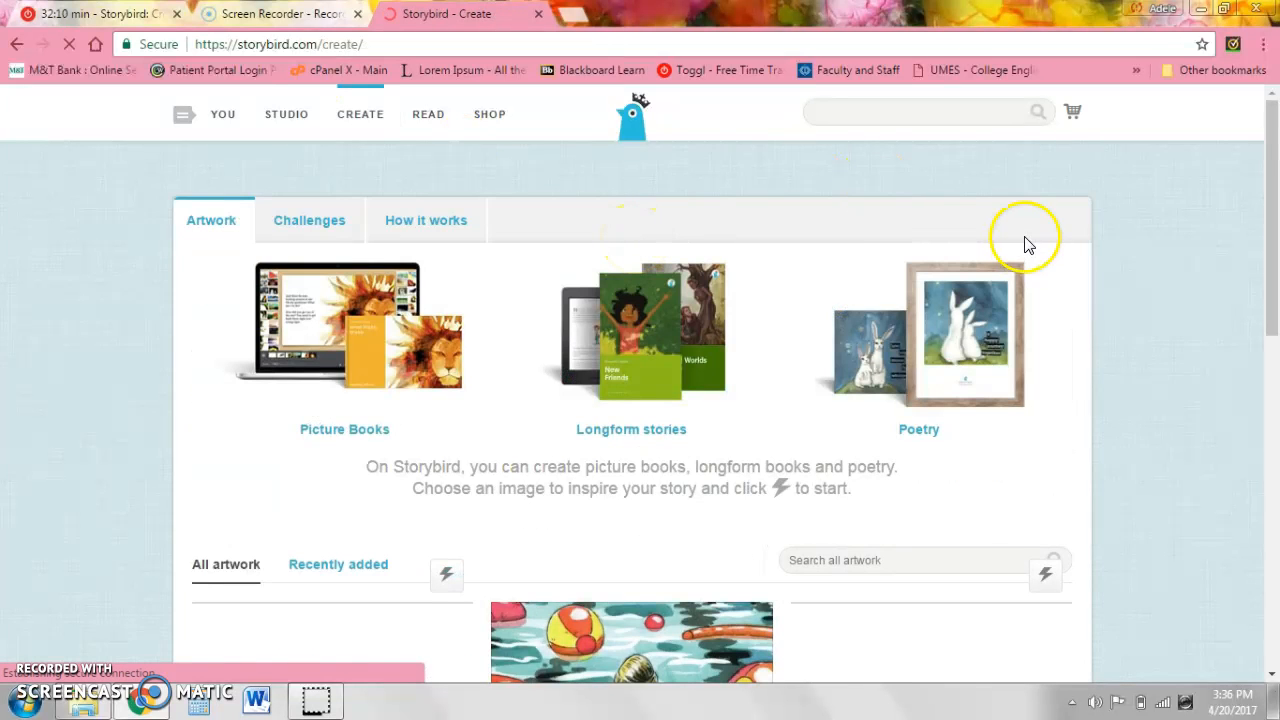
pyautogui.click(1273, 285)
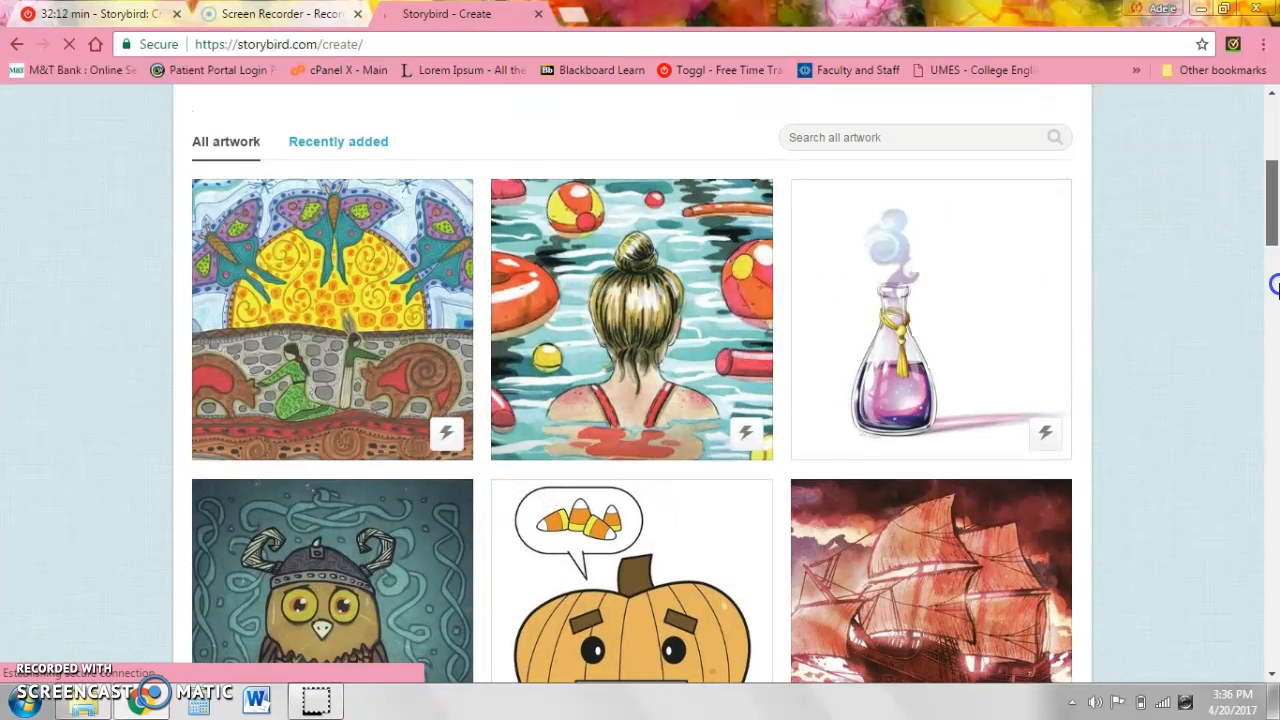
pyautogui.click(752, 435)
pyautogui.click(737, 386)
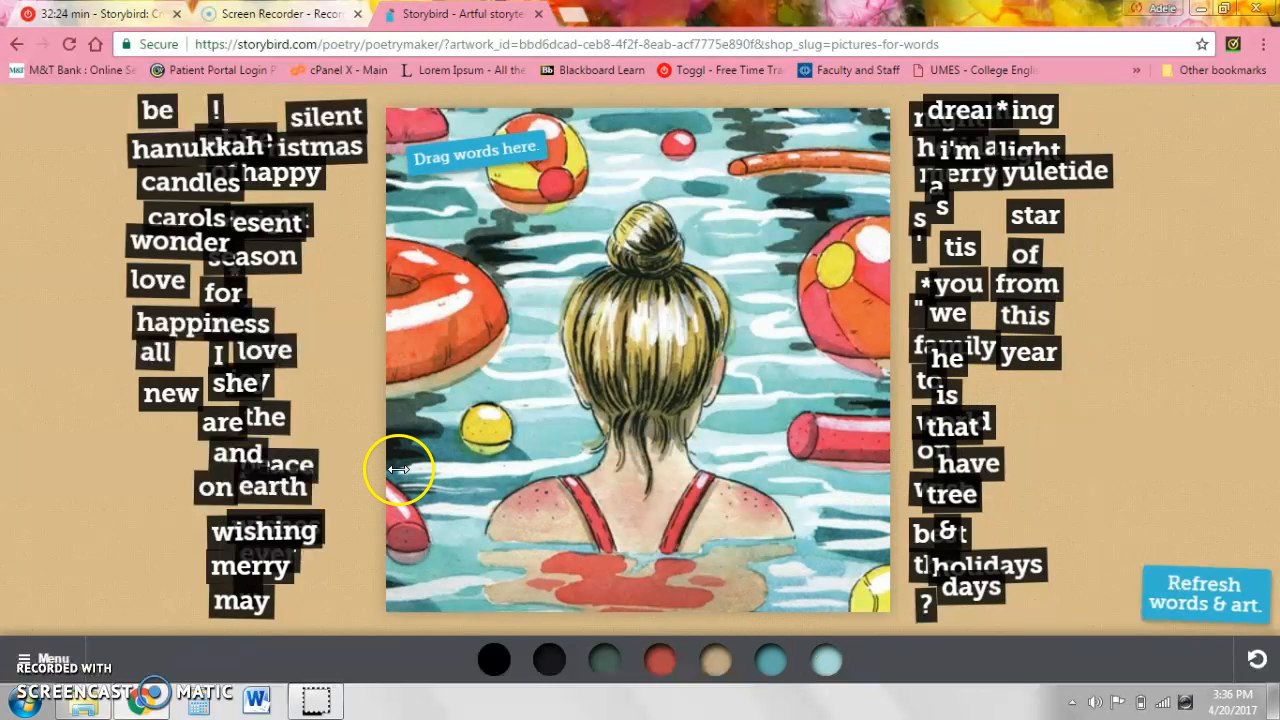
# Step: Place the words "dreaming", "on" and "earth" on the swimmer artwork, moving "that" aside among the loose words
pyautogui.moveTo(948, 188); pyautogui.dragTo(510, 248)
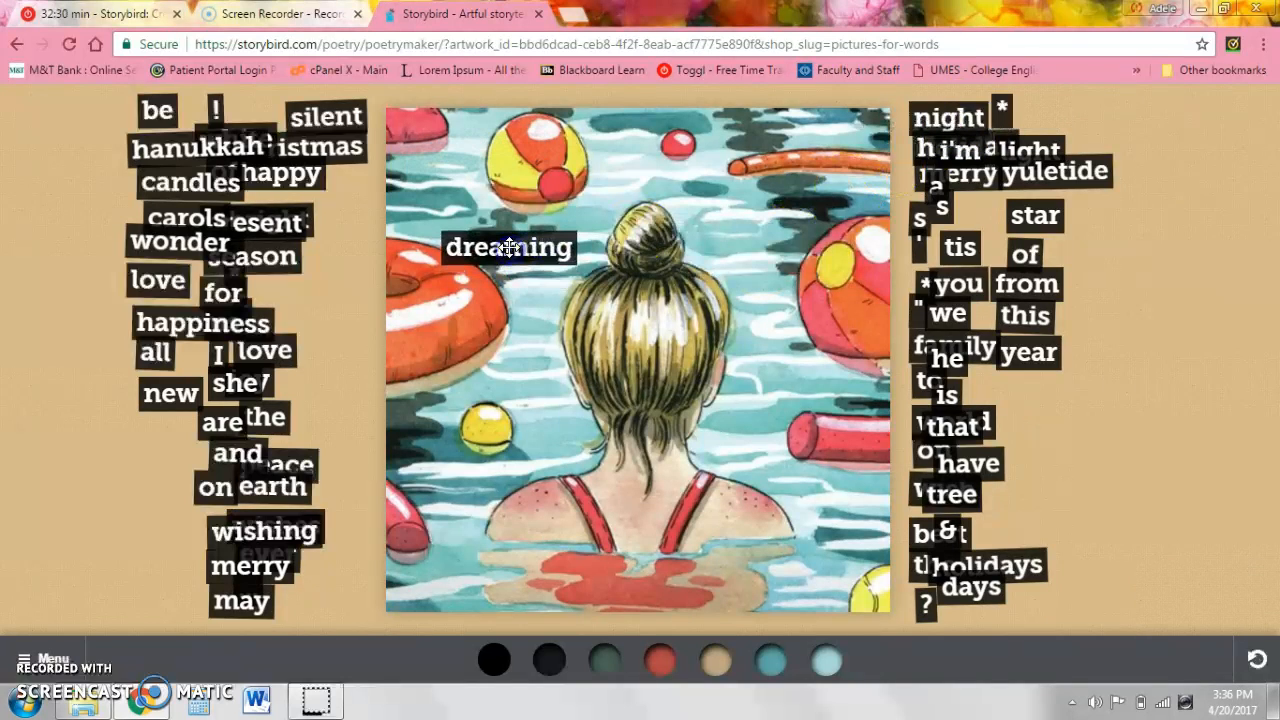
pyautogui.moveTo(960, 432); pyautogui.dragTo(1050, 426)
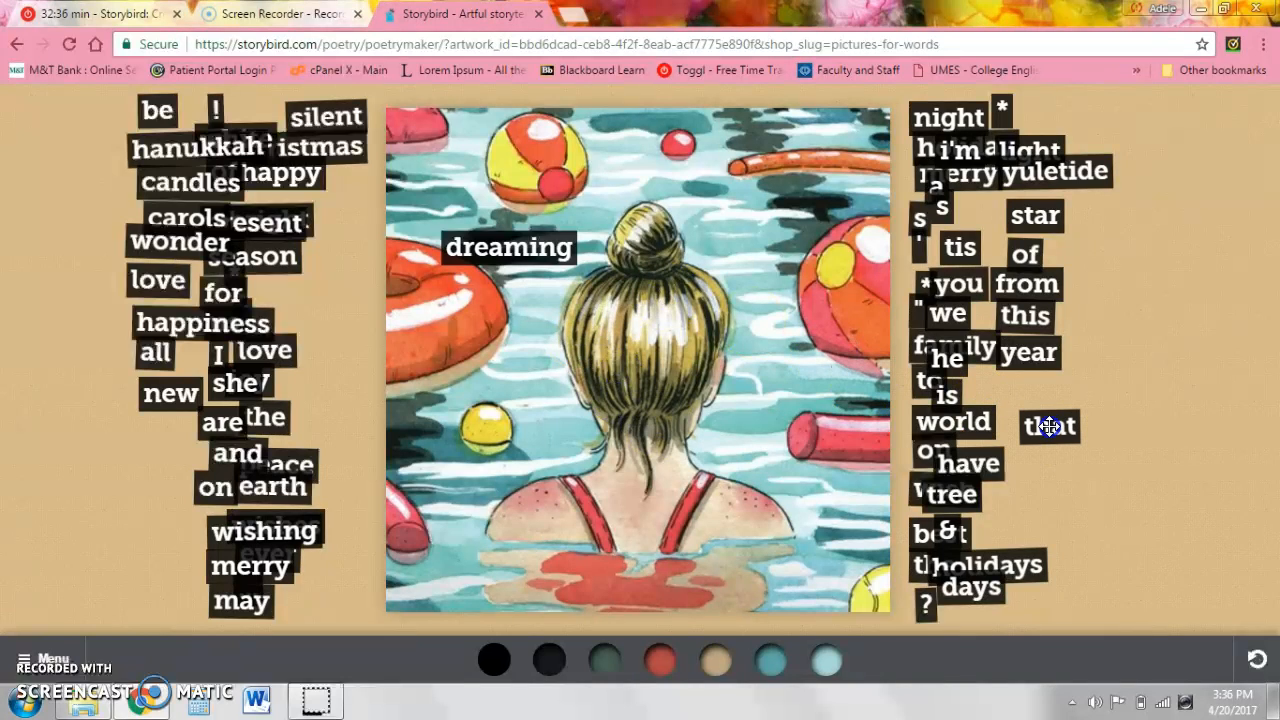
pyautogui.moveTo(214, 487); pyautogui.dragTo(632, 296)
pyautogui.moveTo(312, 482); pyautogui.dragTo(694, 349)
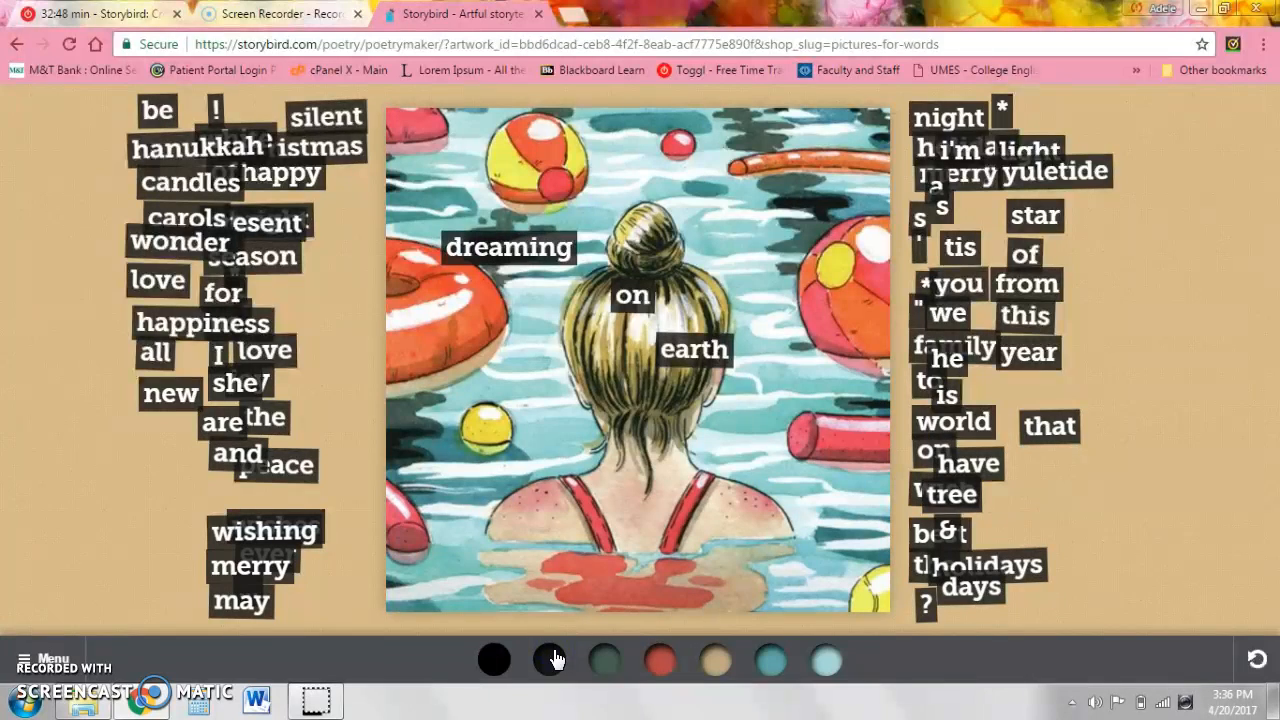
# Step: Try dark green and red on the poem's word tiles and set them back to black
pyautogui.click(607, 658)
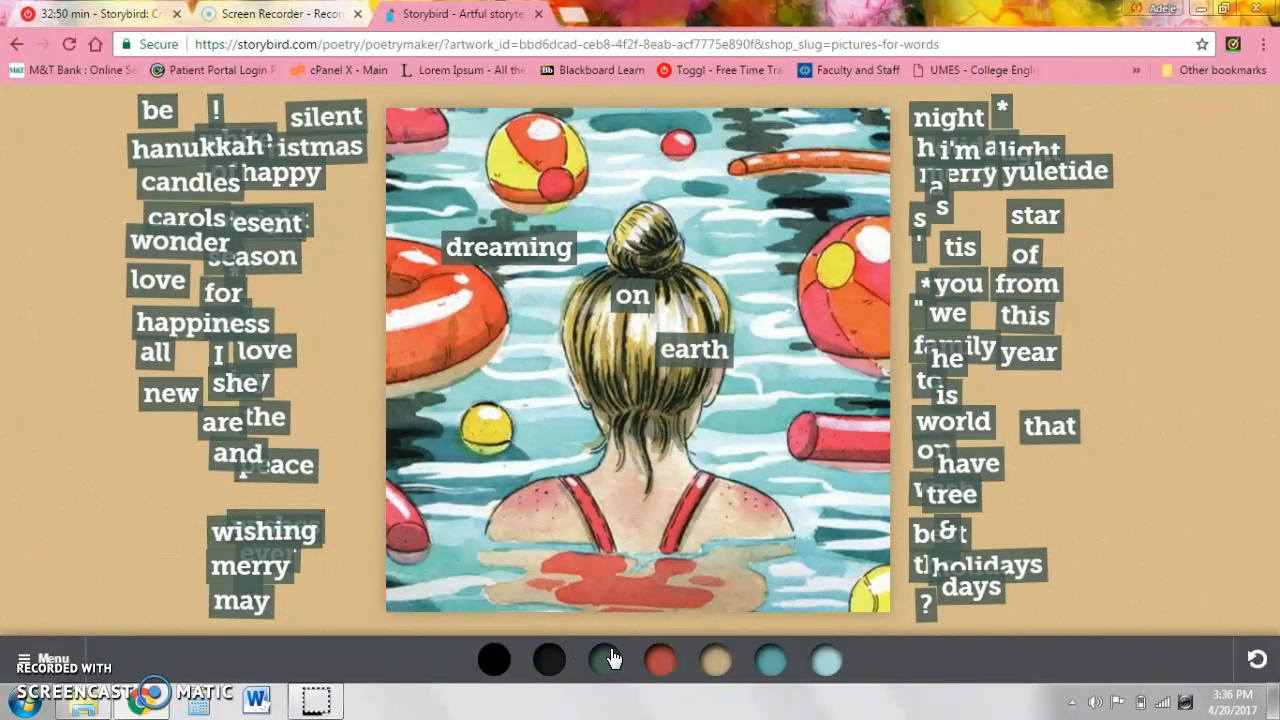
pyautogui.click(662, 659)
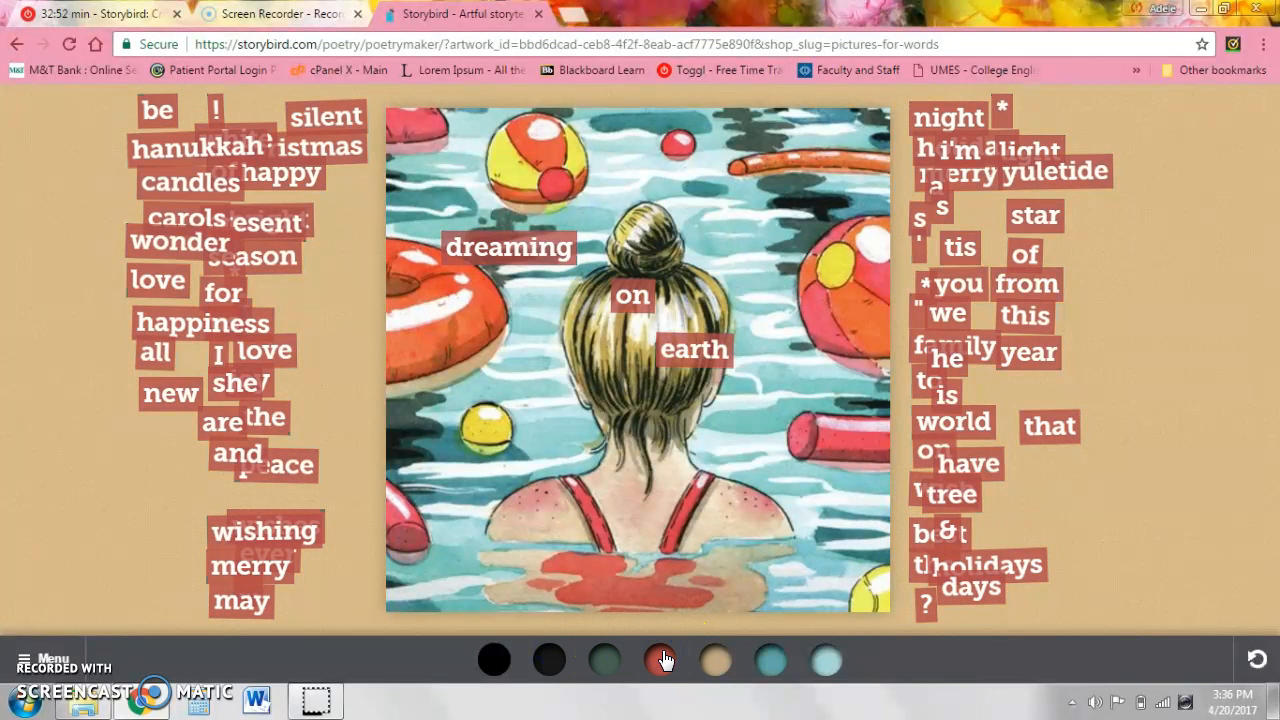
pyautogui.click(494, 659)
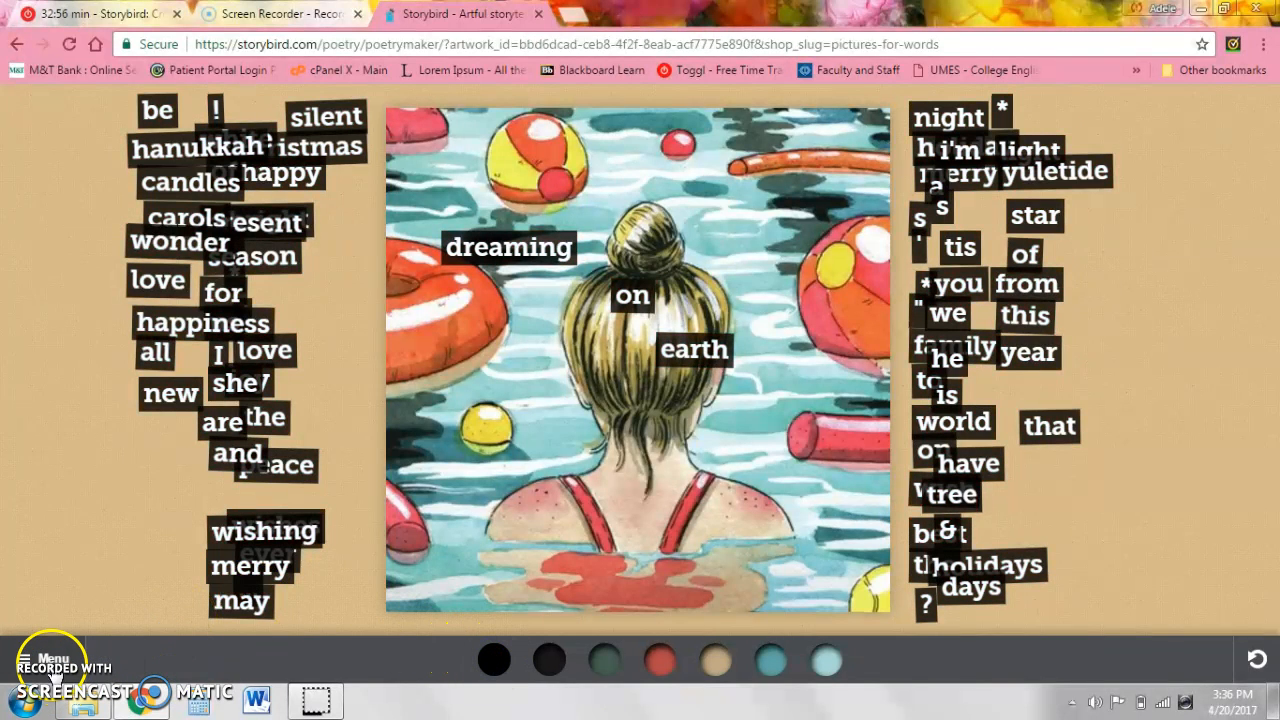
# Step: Publish the poem, set its privacy to Private and continue to the poem's page
pyautogui.click(22, 662)
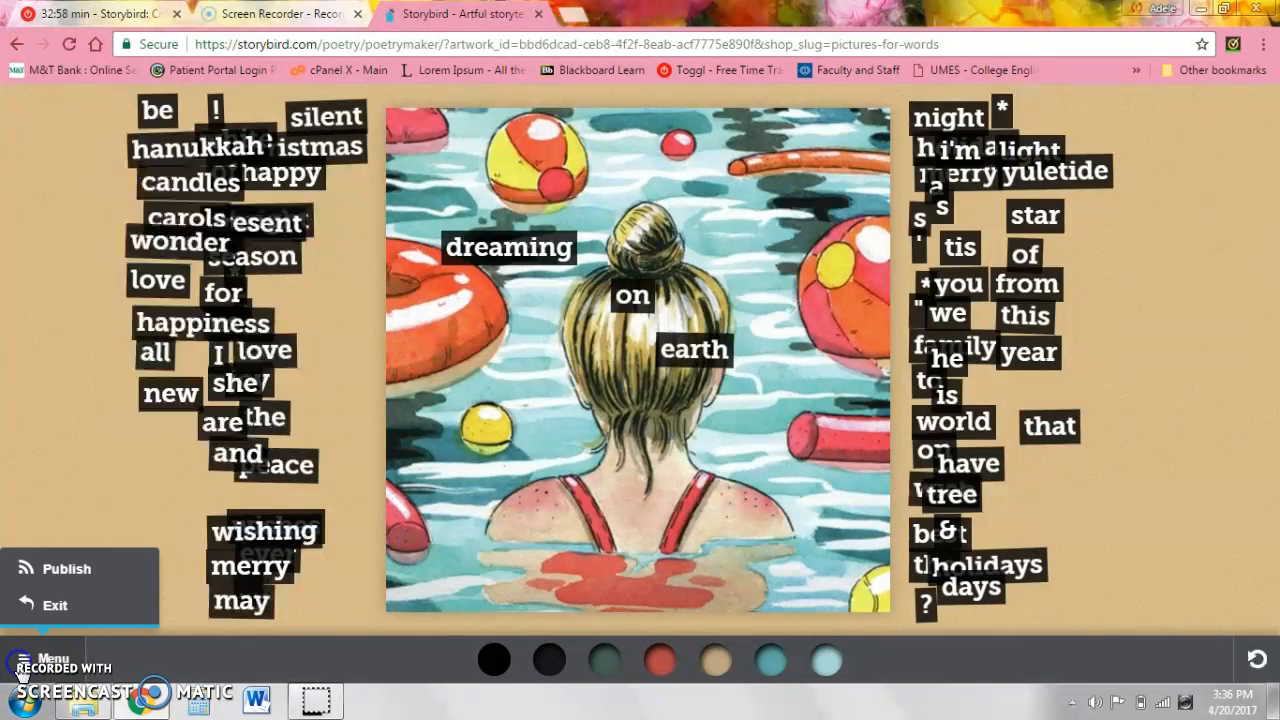
pyautogui.click(64, 560)
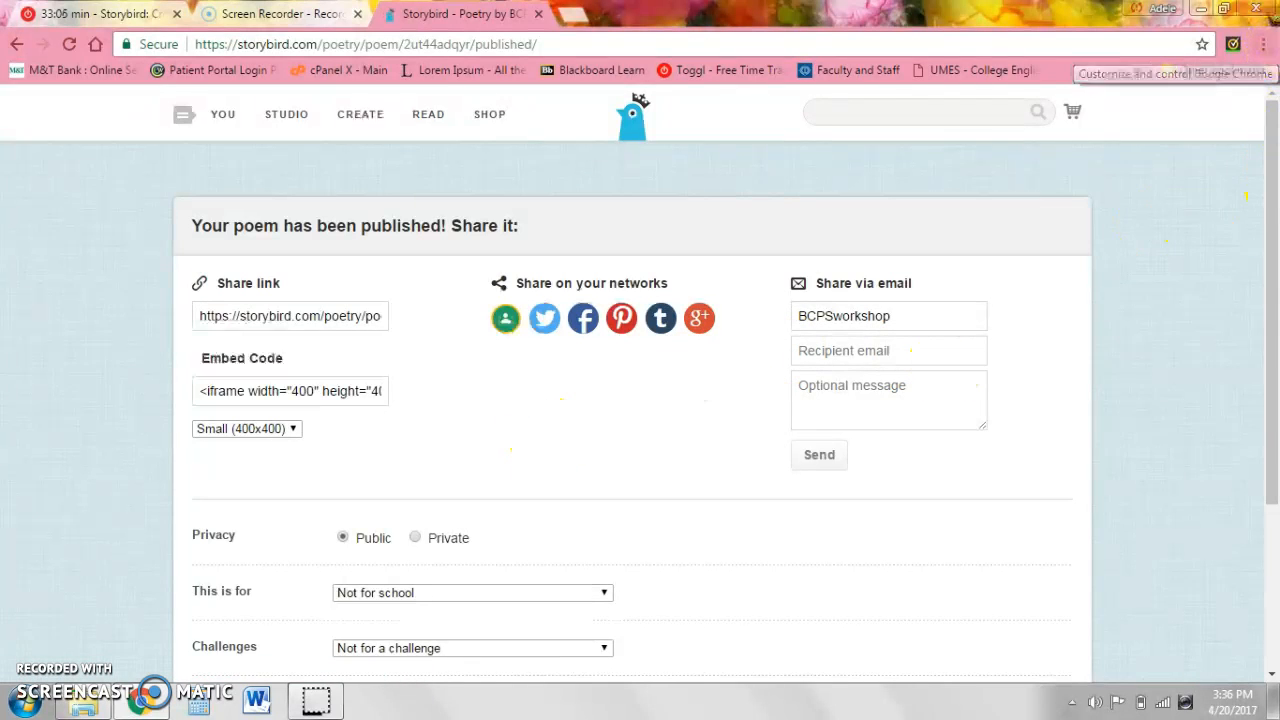
pyautogui.moveTo(1276, 221); pyautogui.dragTo(1273, 270)
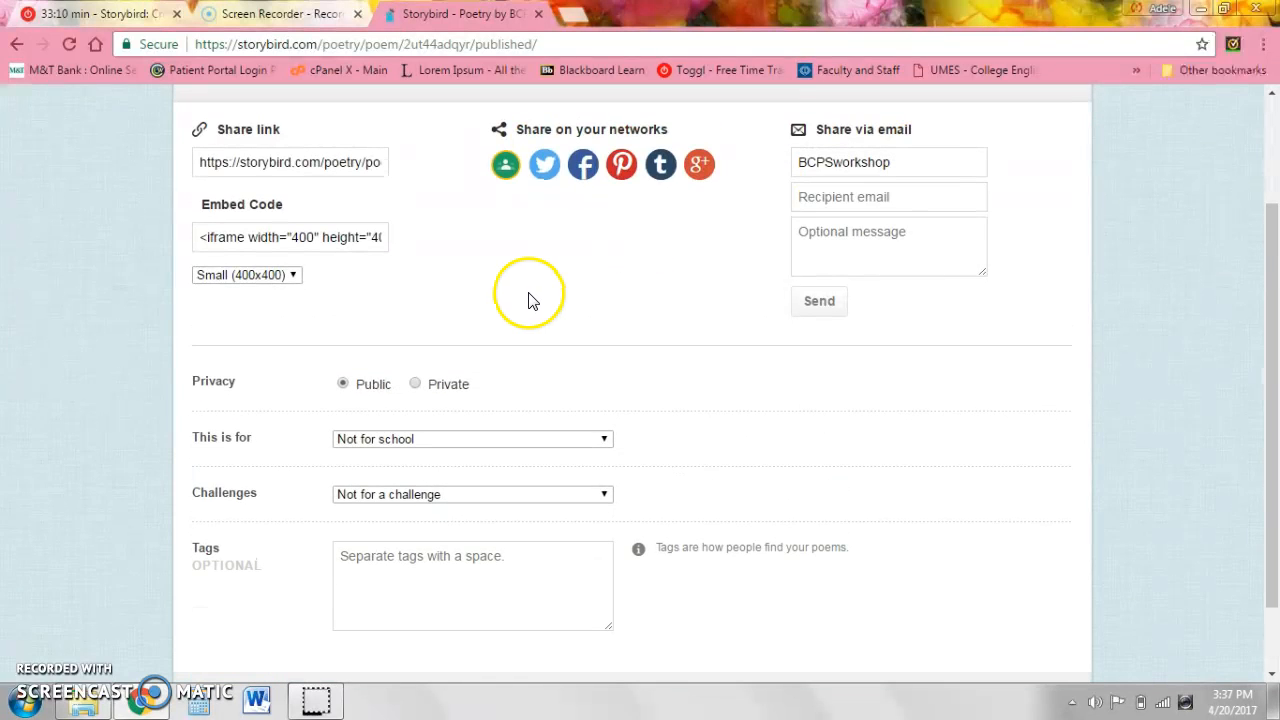
pyautogui.click(416, 384)
pyautogui.scroll(-1, 1275, 428)
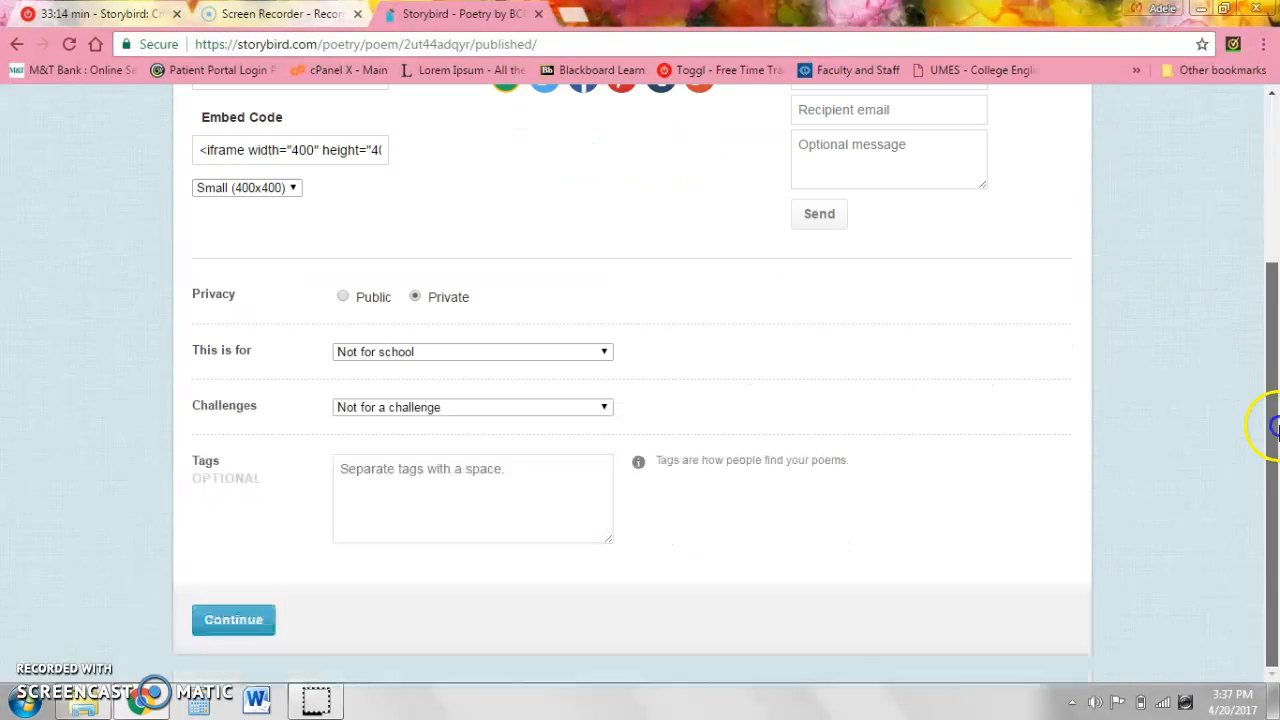
pyautogui.click(252, 623)
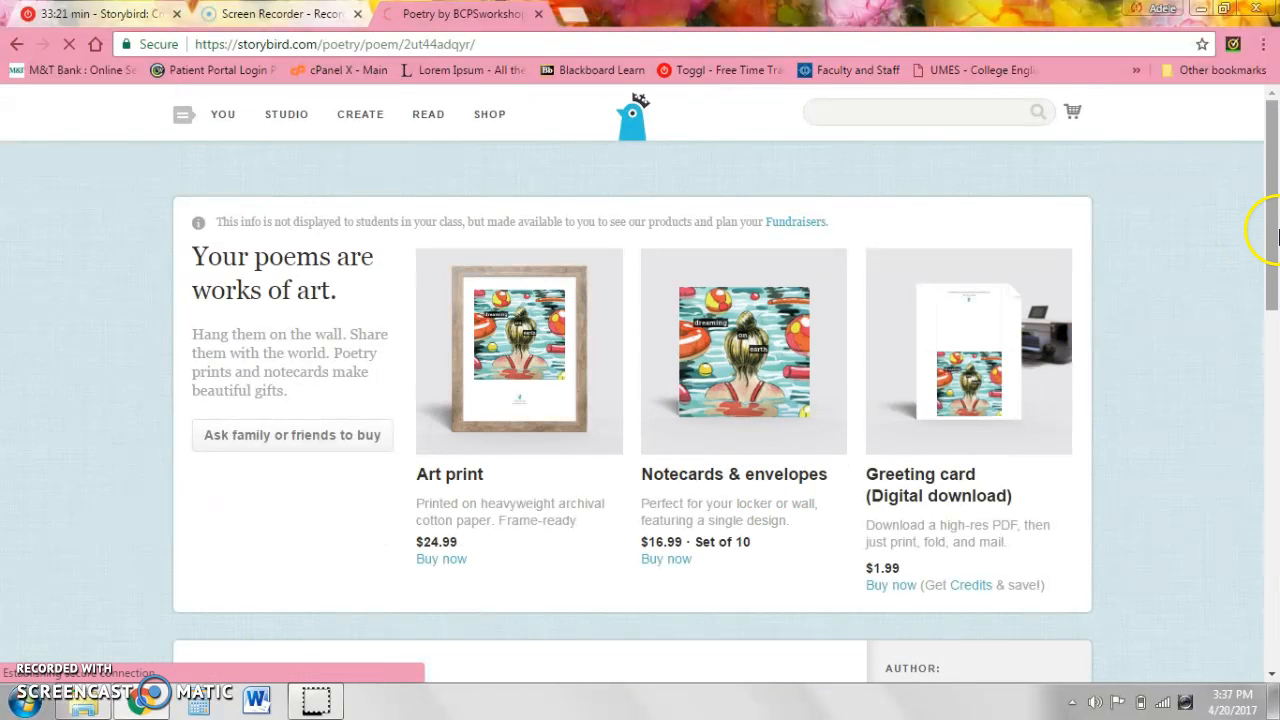
# Step: Open the Storybird shop and look over the products offered for books and poetry
pyautogui.moveTo(1277, 235); pyautogui.dragTo(1205, 169)
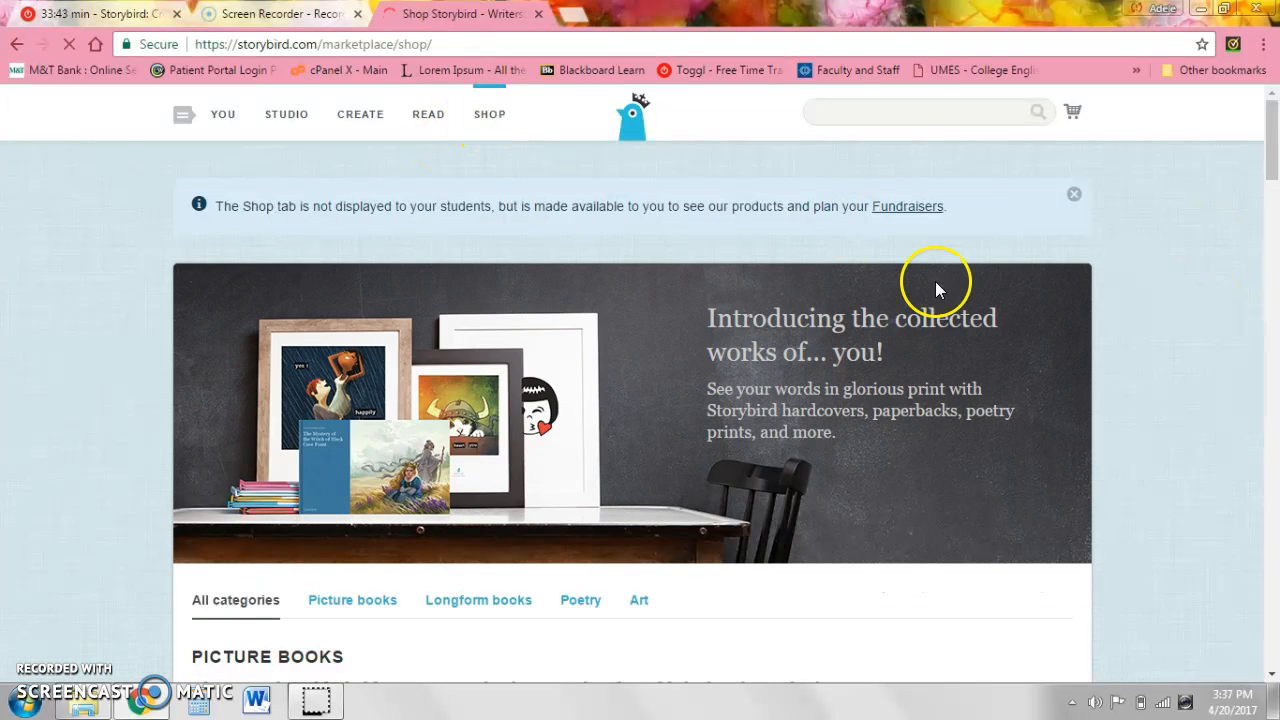
pyautogui.moveTo(1271, 172); pyautogui.dragTo(1272, 383)
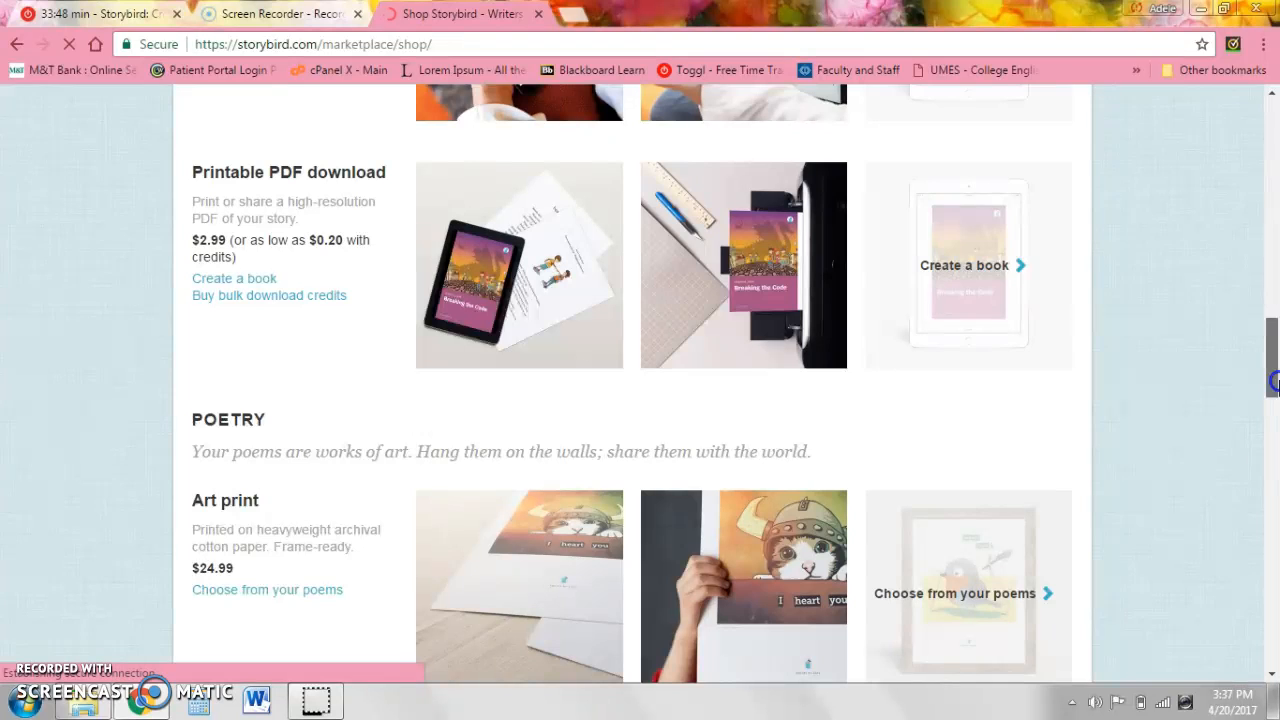
pyautogui.moveTo(1272, 383); pyautogui.dragTo(1247, 130)
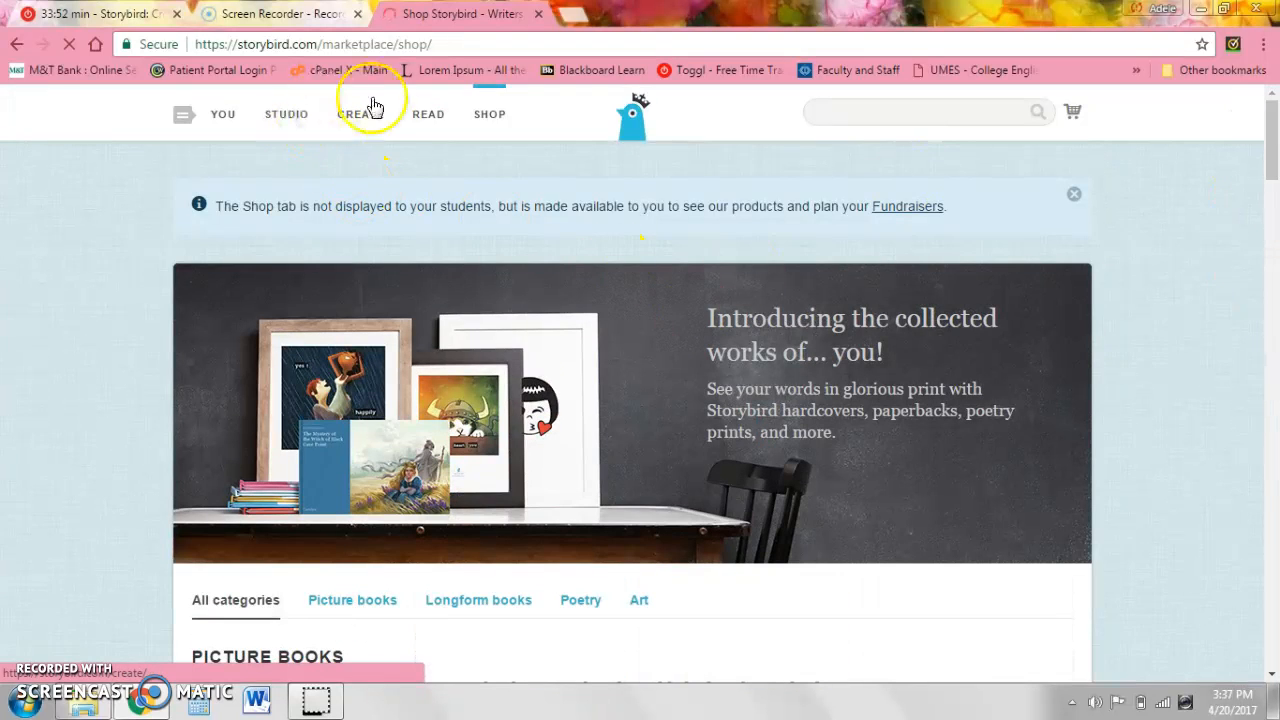
# Step: Show the personal account options, including Your Stuff and Bookshelf, and close them again
pyautogui.click(229, 119)
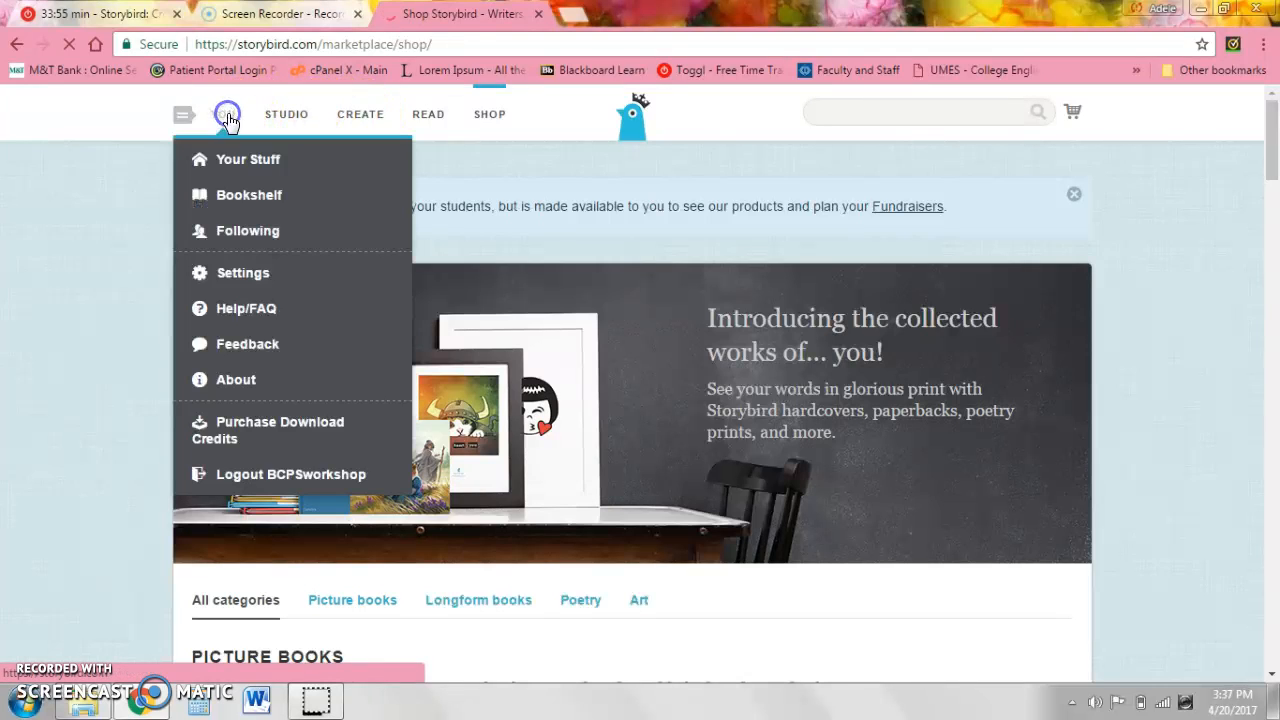
pyautogui.click(245, 165)
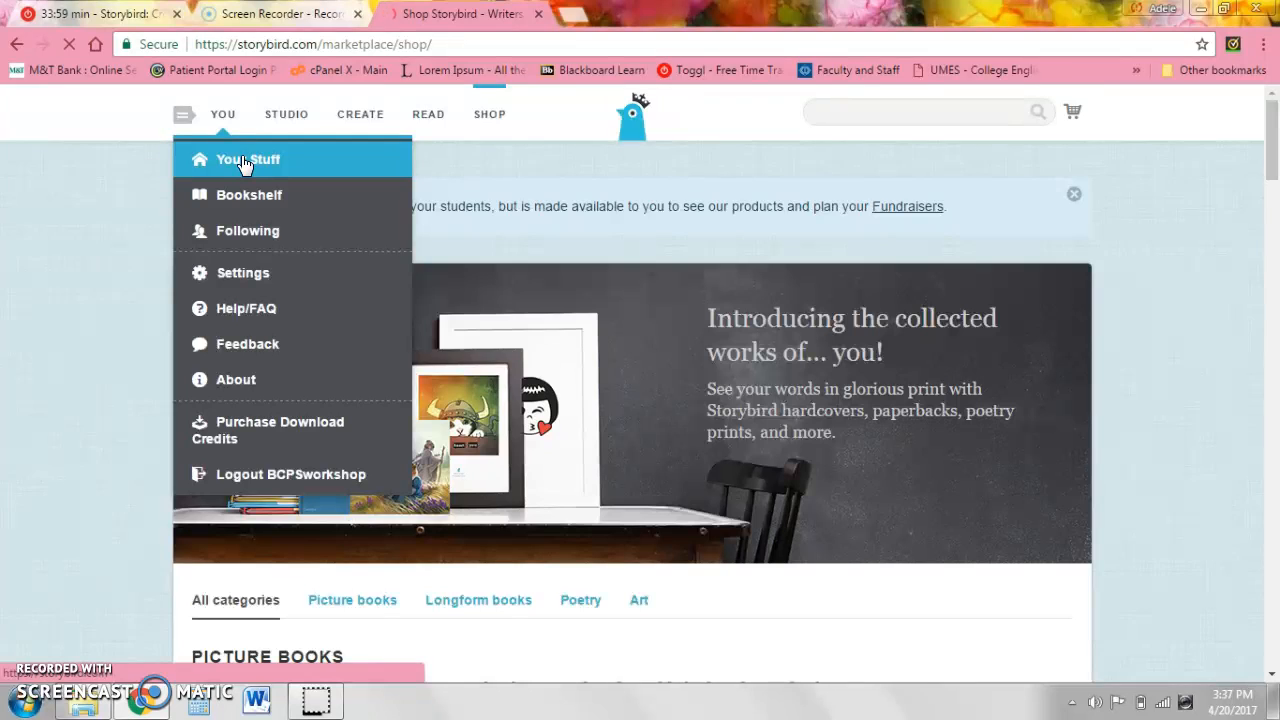
pyautogui.click(255, 200)
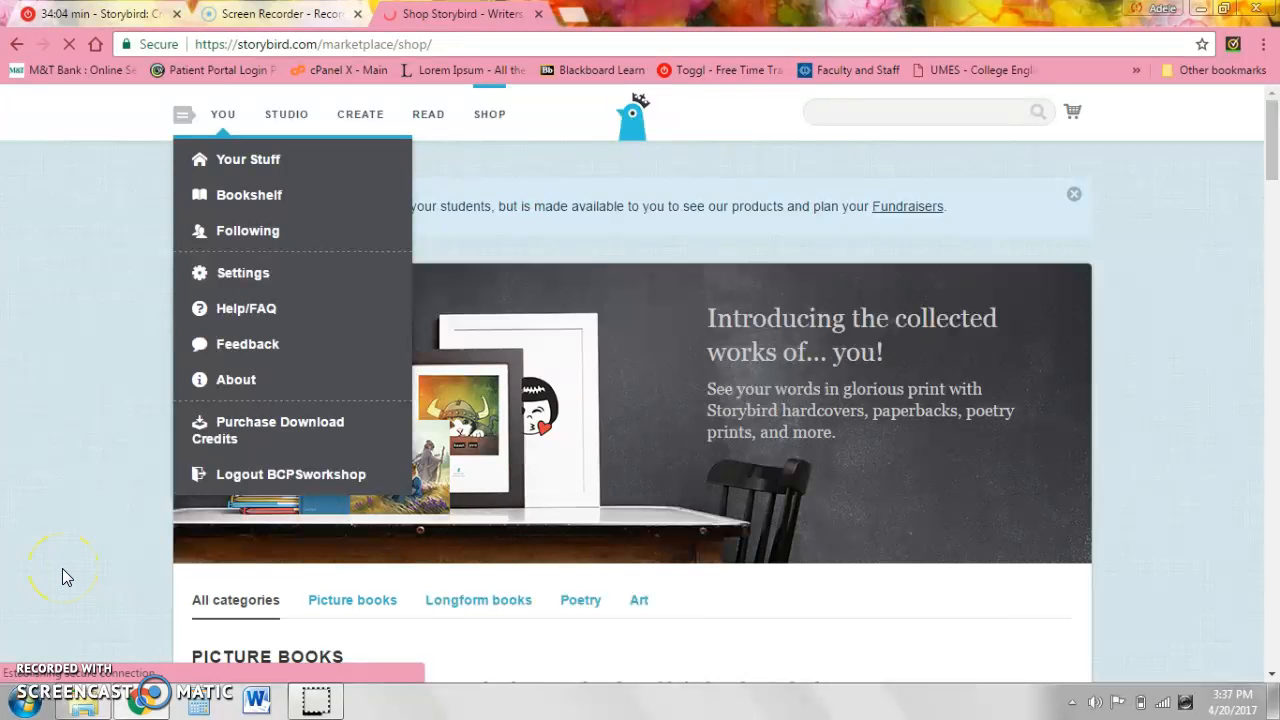
pyautogui.click(124, 565)
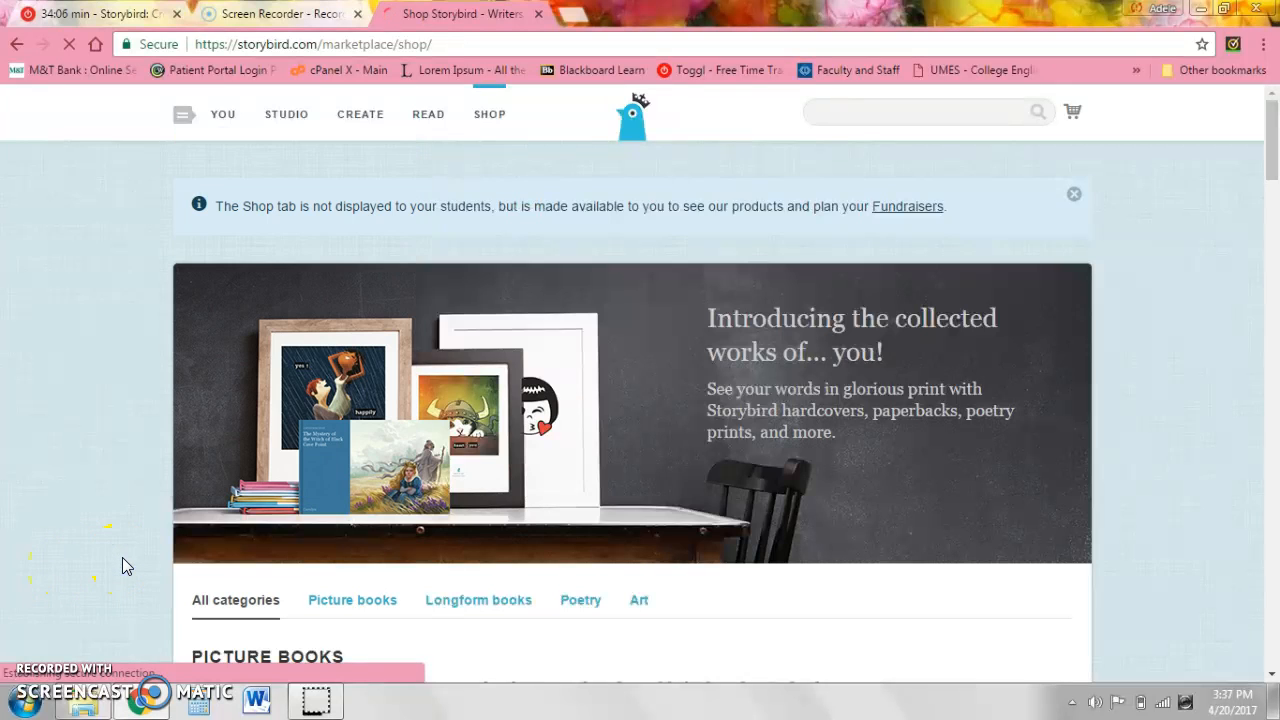